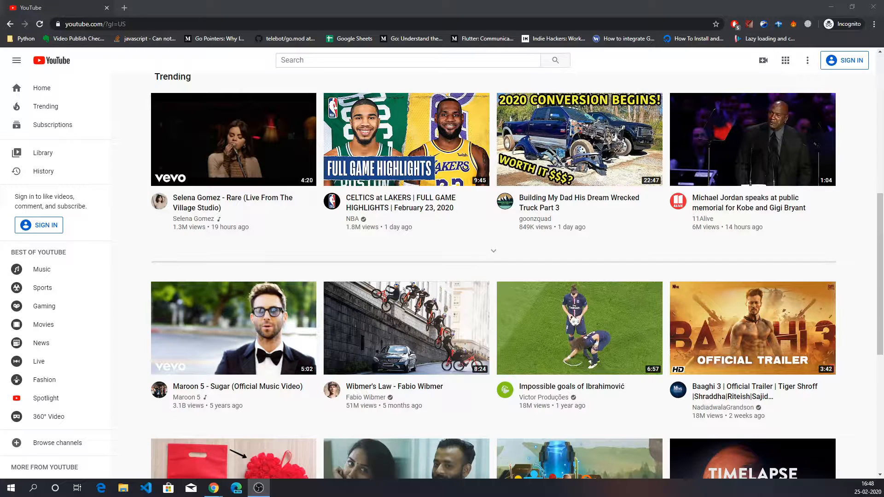
Open the developer tools on the YouTube page and view the response of the log_event network request.
{"action": "left_click", "coordinate": [119, 249]}
{"action": "key", "text": "ctrl+shift+i"}
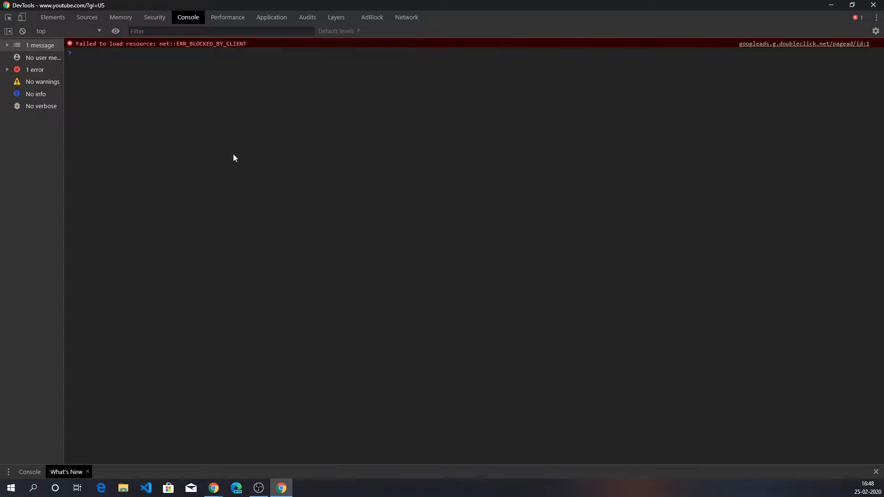
{"action": "left_click", "coordinate": [24, 31]}
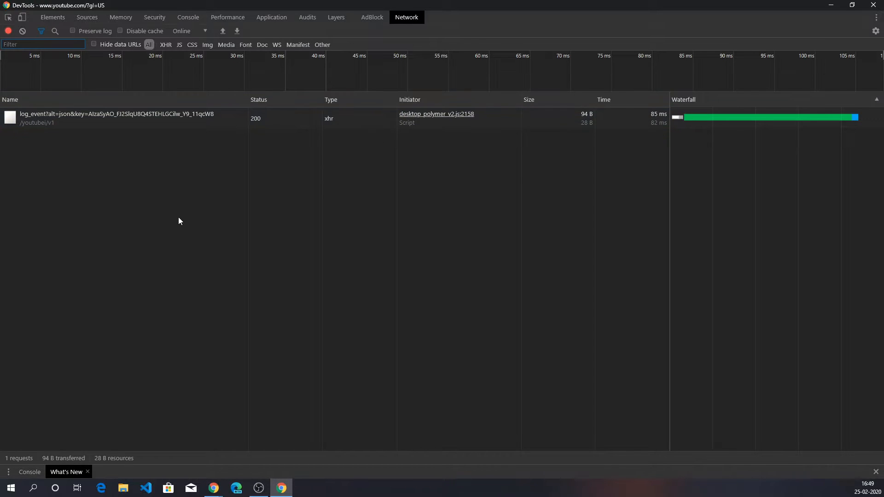
{"action": "left_click", "coordinate": [128, 118]}
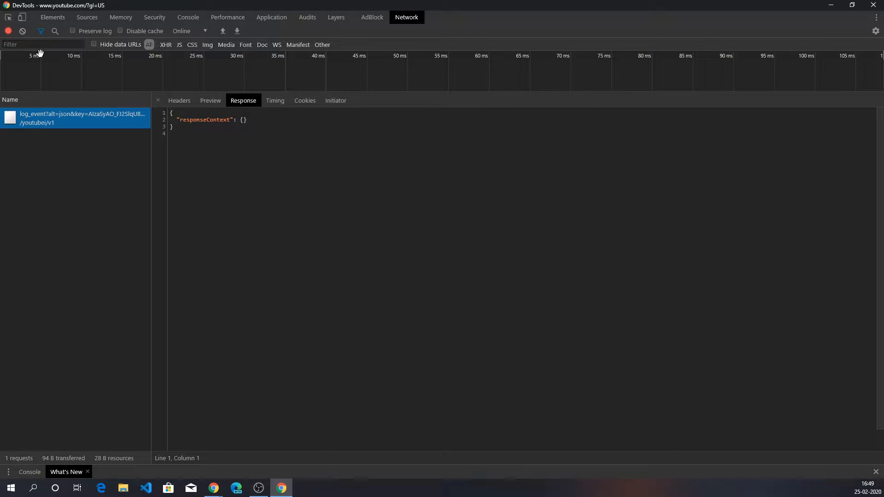
Clear the network log and reorder the developer tools so that Network comes directly after Console.
{"action": "left_click", "coordinate": [23, 31]}
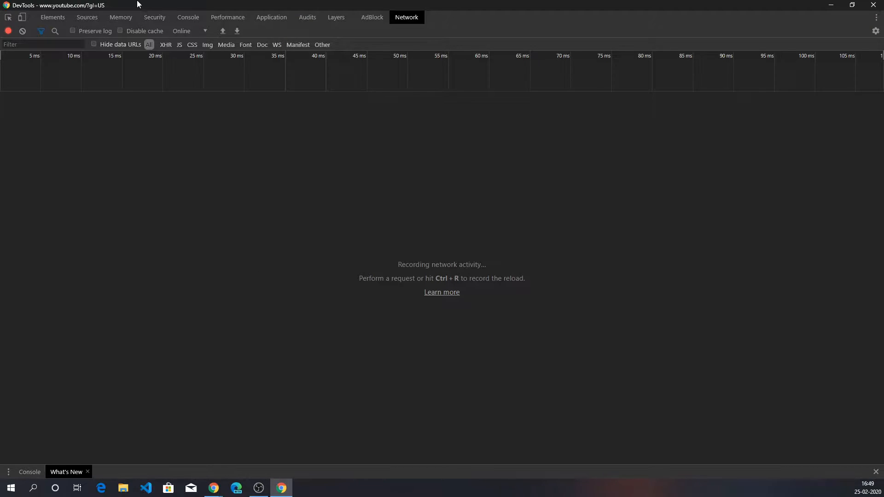
{"action": "left_click_drag", "start_coordinate": [406, 17], "coordinate": [236, 40]}
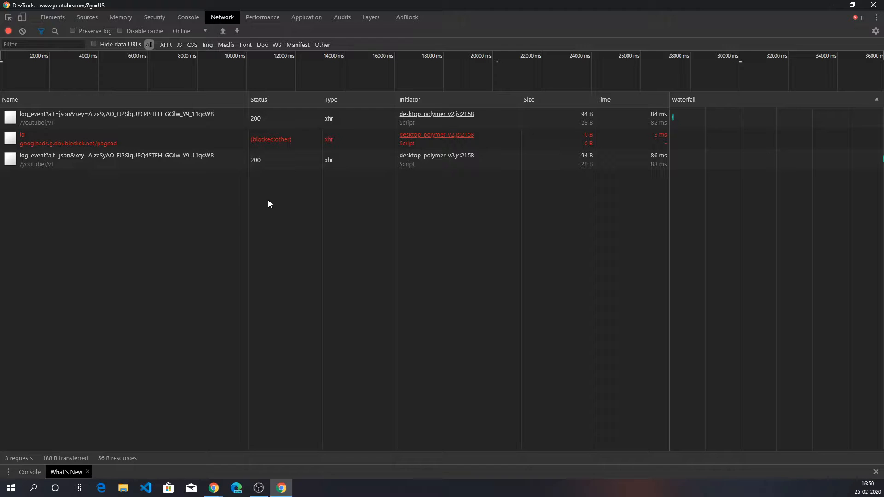
Clear the network log, reload the YouTube page to record its requests, and return to the maximized developer tools.
{"action": "left_click", "coordinate": [23, 31]}
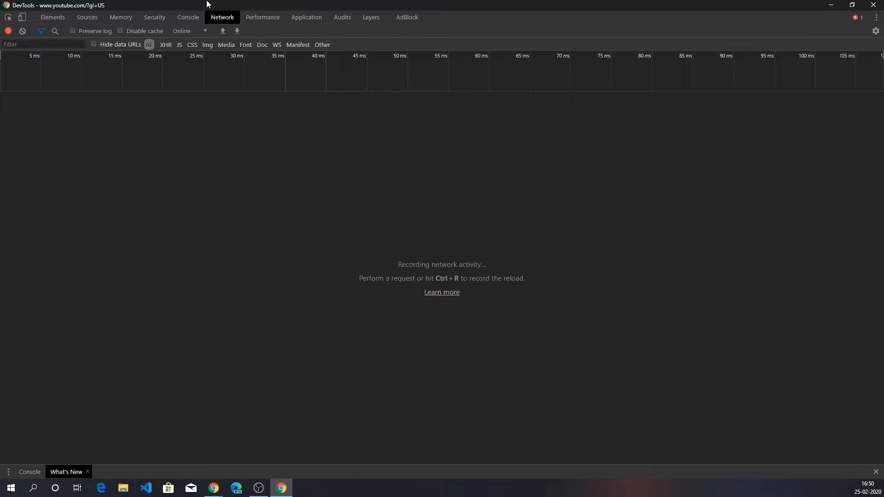
{"action": "double_click", "coordinate": [208, 4]}
{"action": "right_click", "coordinate": [42, 24]}
{"action": "left_click", "coordinate": [87, 60]}
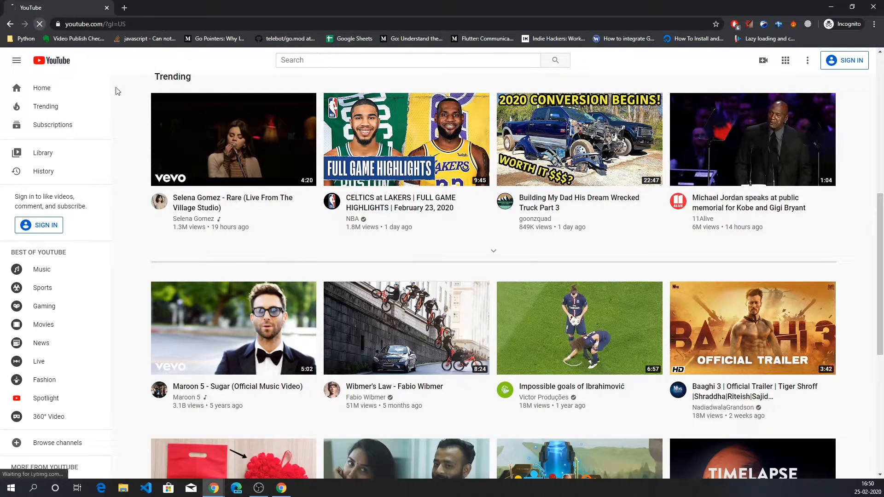
{"action": "left_click", "coordinate": [278, 487]}
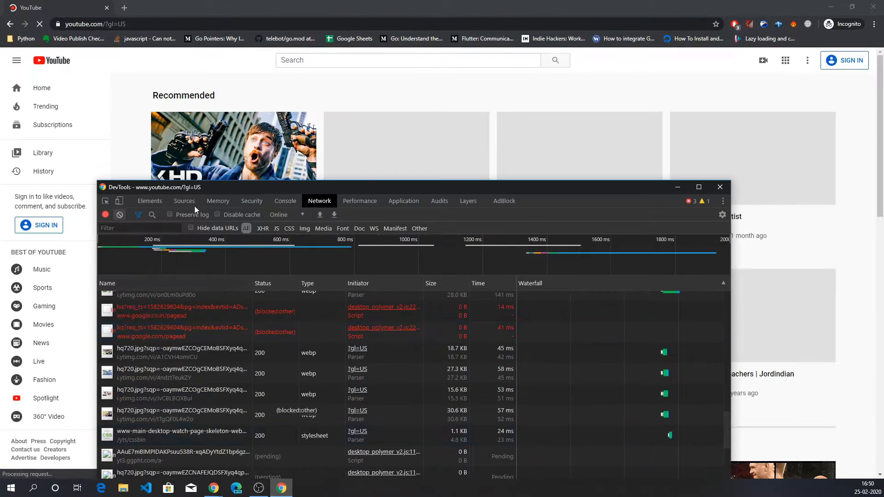
{"action": "double_click", "coordinate": [199, 189]}
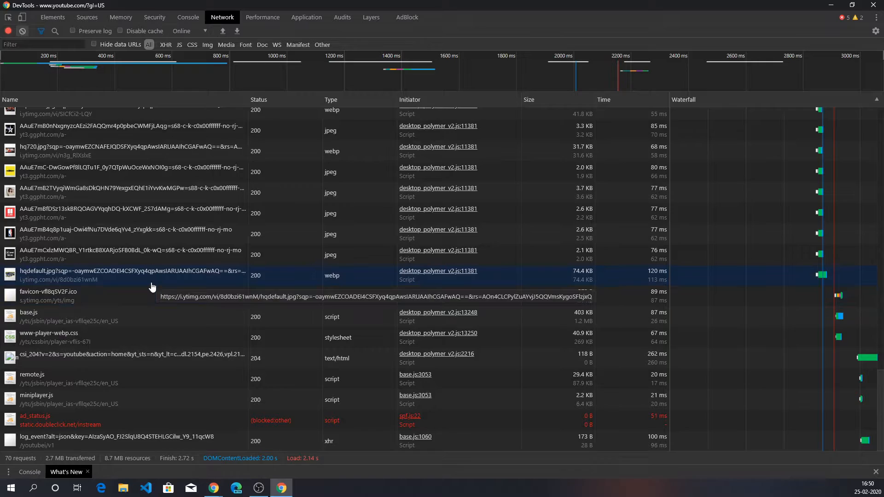
Examine the responses of the earliest recorded requests, from generate_204 to www-tampering.js, and close the request details.
{"action": "scroll", "coordinate": [152, 258], "scroll_direction": "up", "scroll_amount": 15}
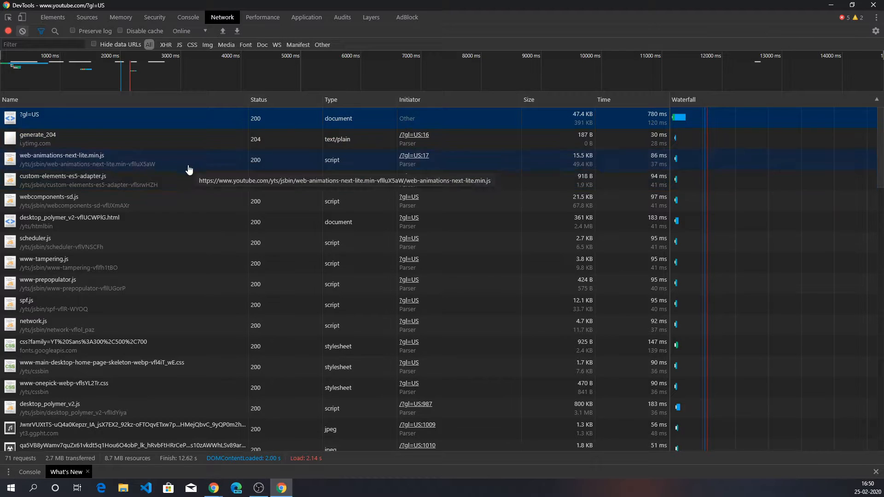
{"action": "left_click", "coordinate": [95, 141]}
{"action": "left_click", "coordinate": [96, 159]}
{"action": "left_click", "coordinate": [97, 183]}
{"action": "left_click", "coordinate": [92, 242]}
{"action": "left_click", "coordinate": [92, 224]}
{"action": "left_click", "coordinate": [94, 203]}
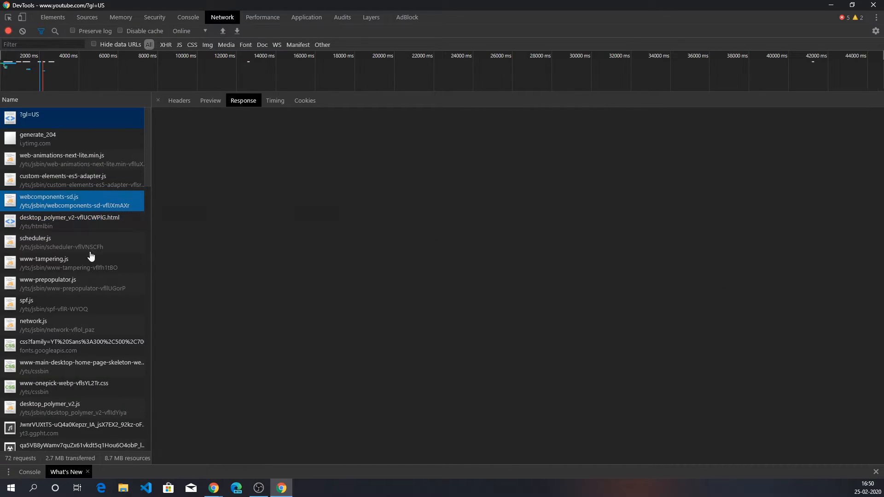
{"action": "left_click", "coordinate": [91, 269]}
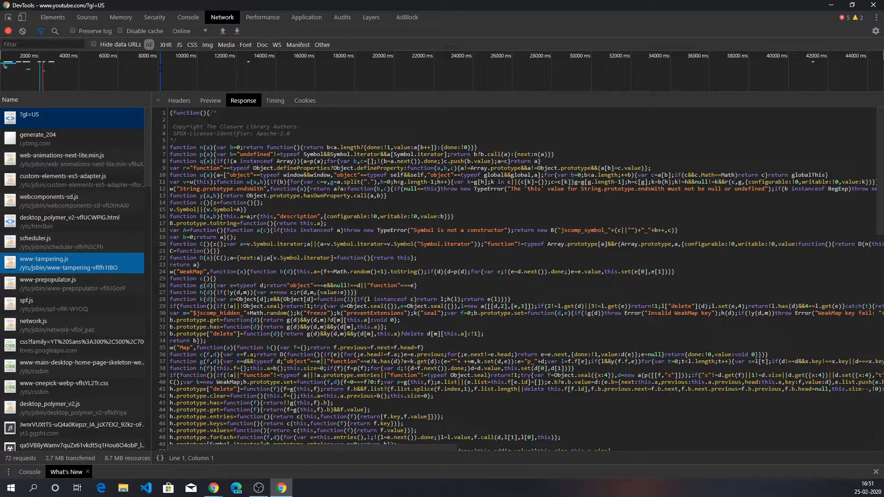
{"action": "left_click", "coordinate": [158, 100]}
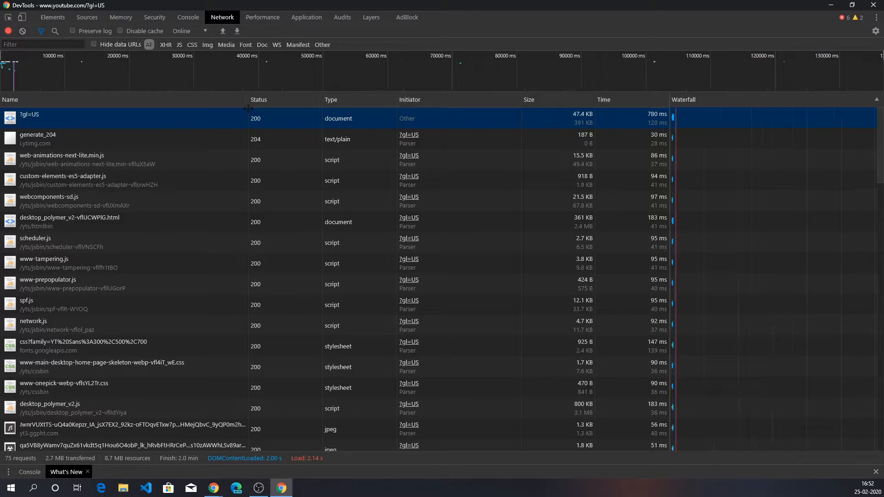
Inspect the headers and response of web-animations-next-lite.min.js, highlighting its request URL.
{"action": "left_click", "coordinate": [341, 119]}
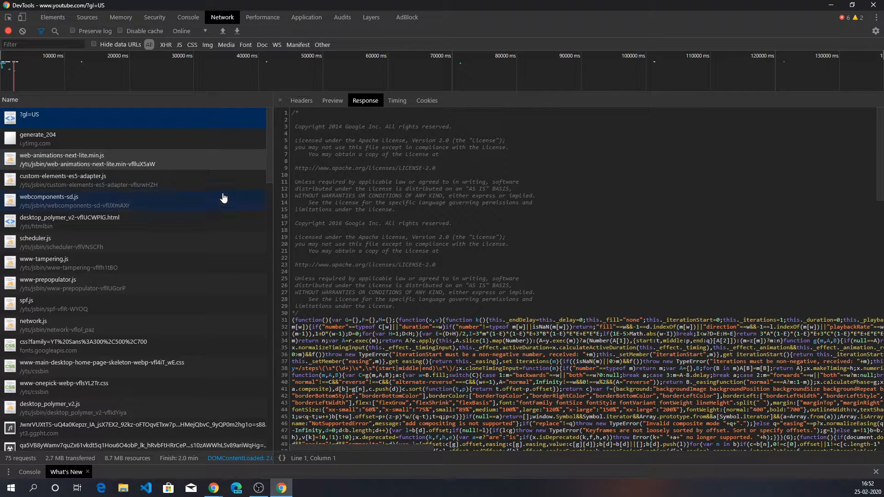
{"action": "left_click", "coordinate": [308, 106]}
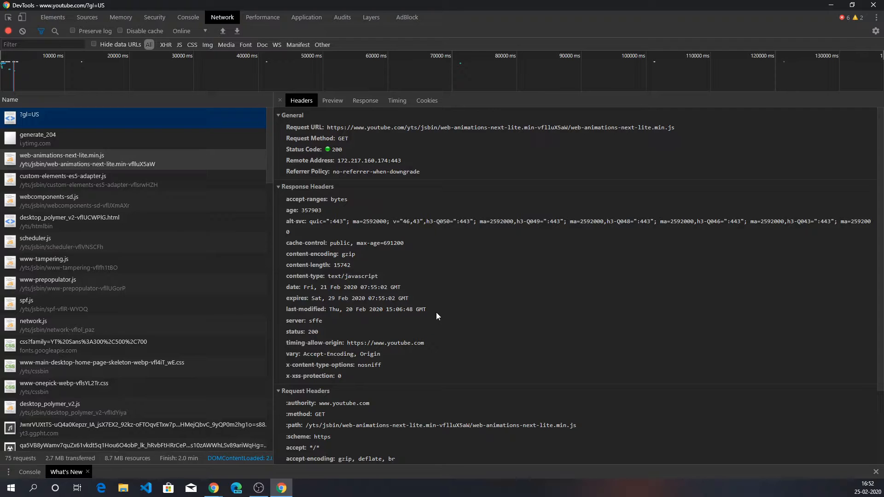
{"action": "left_click", "coordinate": [366, 103]}
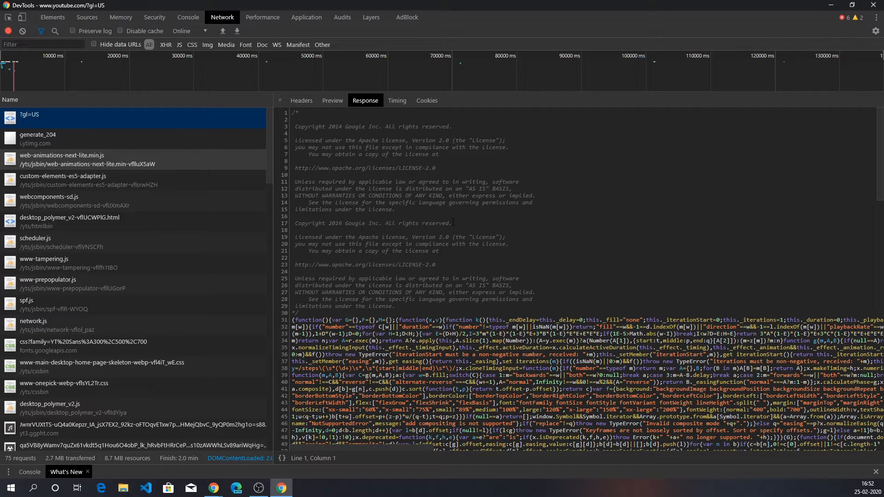
{"action": "left_click", "coordinate": [300, 103]}
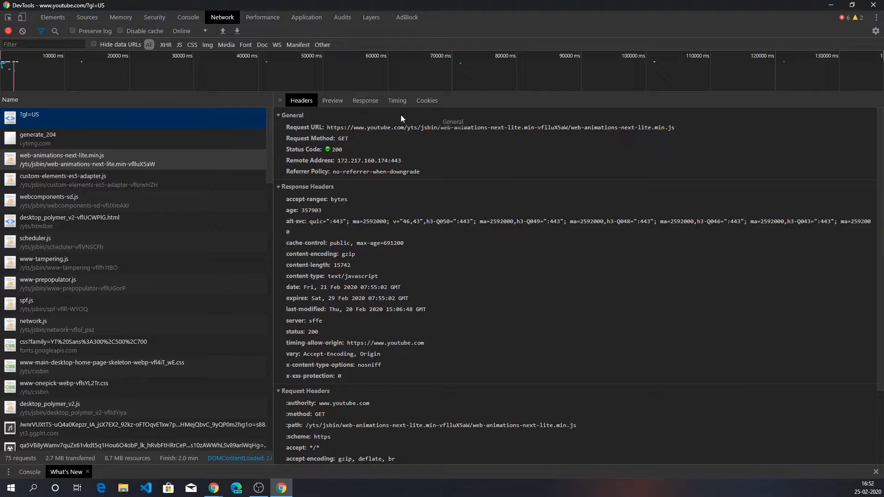
{"action": "left_click_drag", "start_coordinate": [327, 127], "coordinate": [679, 125]}
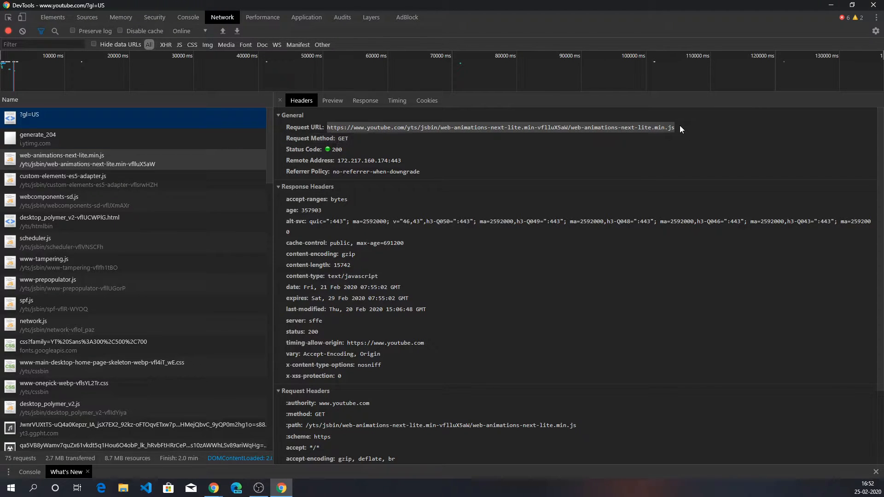
{"action": "left_click", "coordinate": [651, 143]}
Read through the response source of web-animations-next-lite.min.js, with the code pretty-printed.
{"action": "left_click", "coordinate": [357, 101]}
{"action": "scroll", "coordinate": [585, 276], "scroll_direction": "down", "scroll_amount": 15}
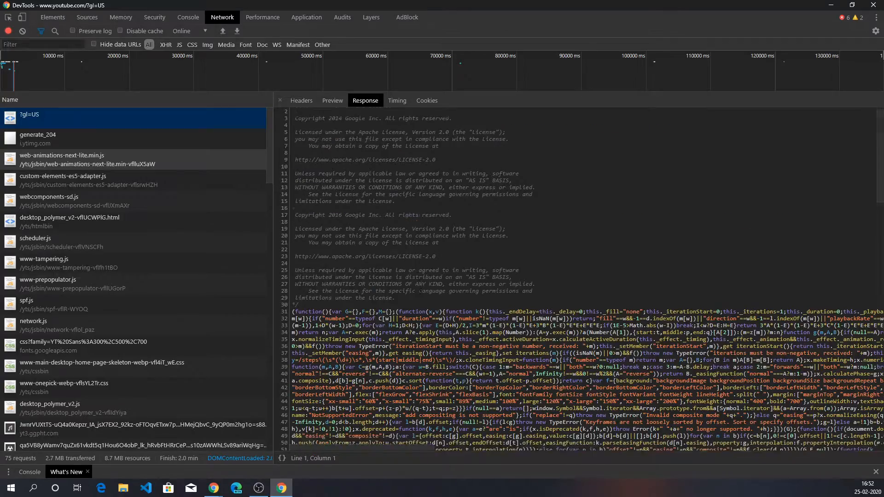
{"action": "scroll", "coordinate": [423, 290], "scroll_direction": "up", "scroll_amount": 10}
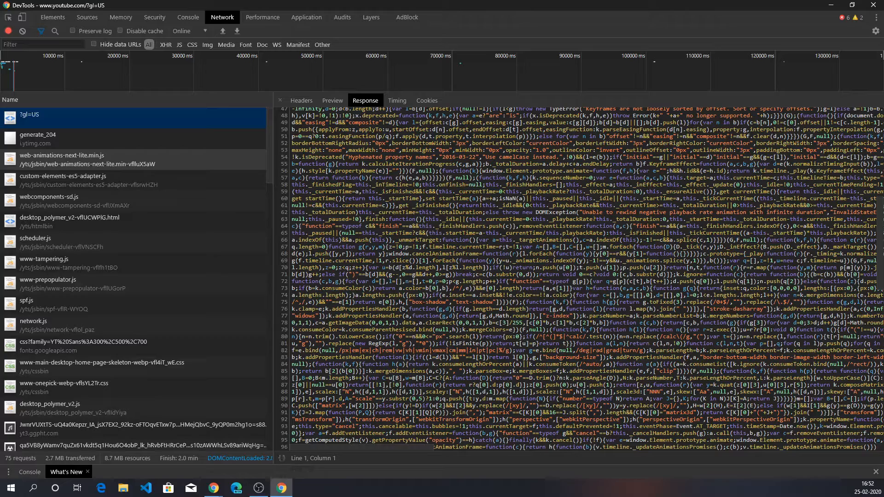
{"action": "scroll", "coordinate": [417, 327], "scroll_direction": "down", "scroll_amount": 6}
{"action": "scroll", "coordinate": [416, 327], "scroll_direction": "down", "scroll_amount": 5}
{"action": "scroll", "coordinate": [416, 327], "scroll_direction": "up", "scroll_amount": 7}
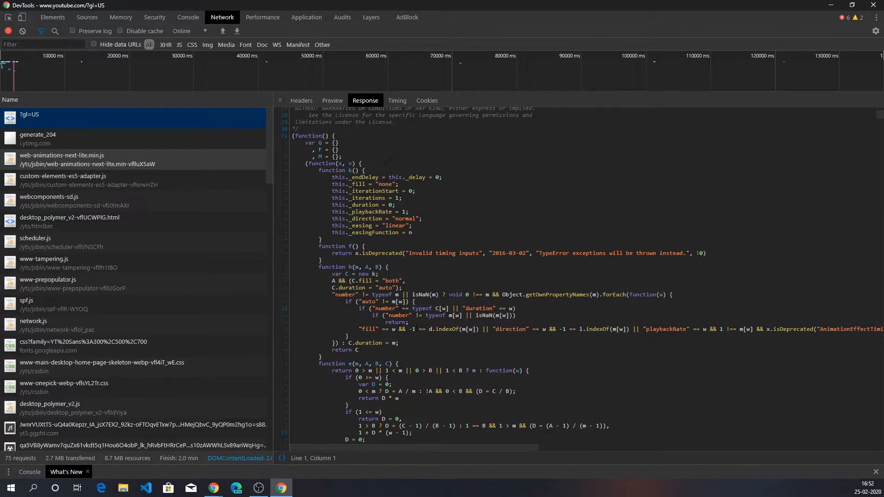
{"action": "scroll", "coordinate": [416, 327], "scroll_direction": "down", "scroll_amount": 4}
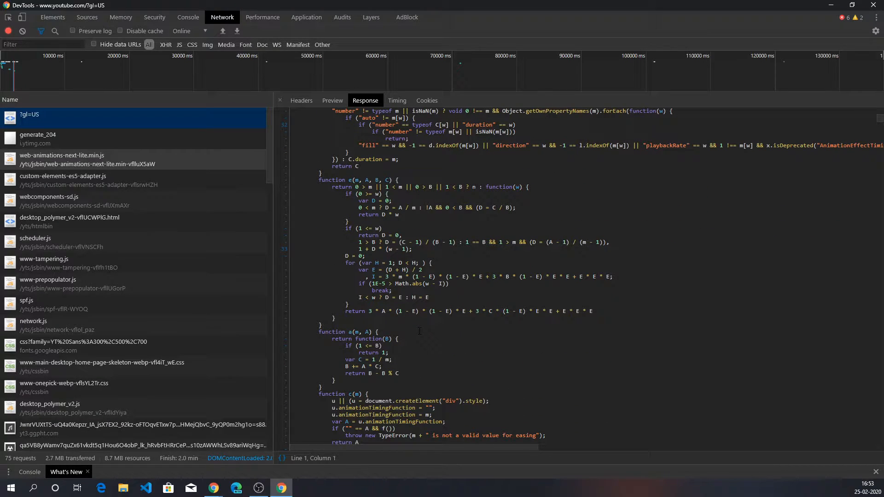
{"action": "scroll", "coordinate": [420, 334], "scroll_direction": "down", "scroll_amount": 10}
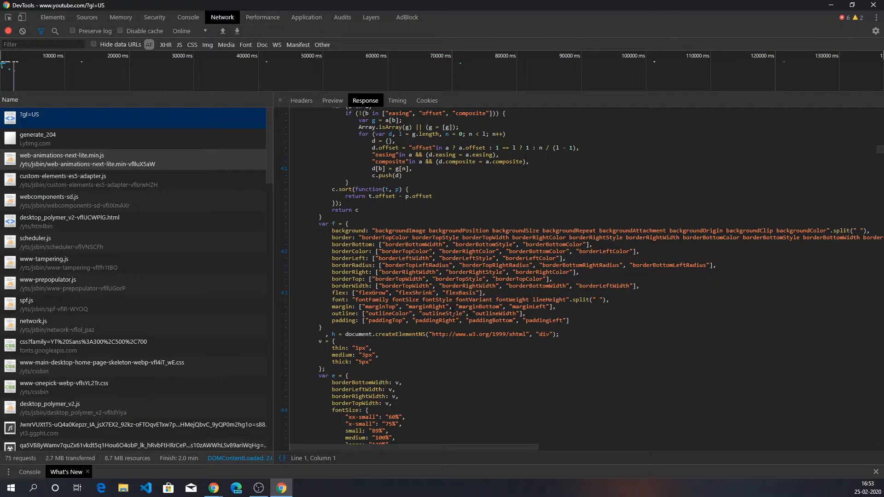
{"action": "scroll", "coordinate": [453, 314], "scroll_direction": "down", "scroll_amount": 12}
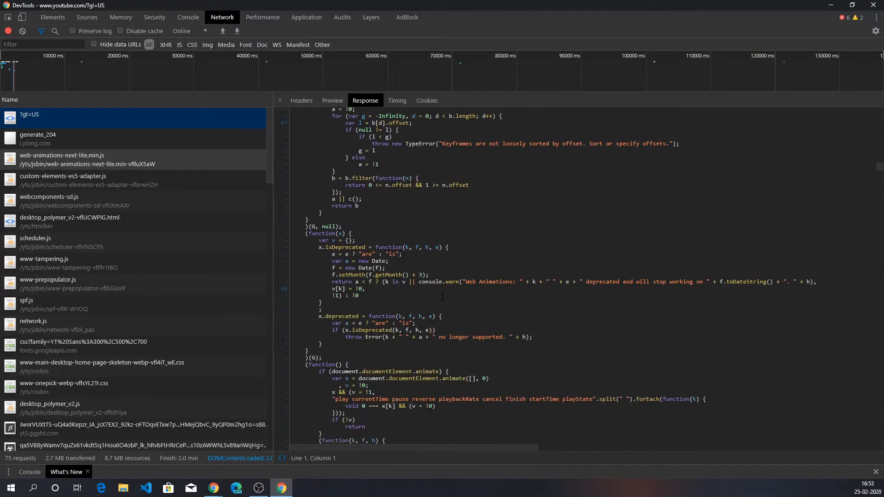
{"action": "scroll", "coordinate": [443, 298], "scroll_direction": "down", "scroll_amount": 7}
{"action": "scroll", "coordinate": [447, 302], "scroll_direction": "down", "scroll_amount": 15}
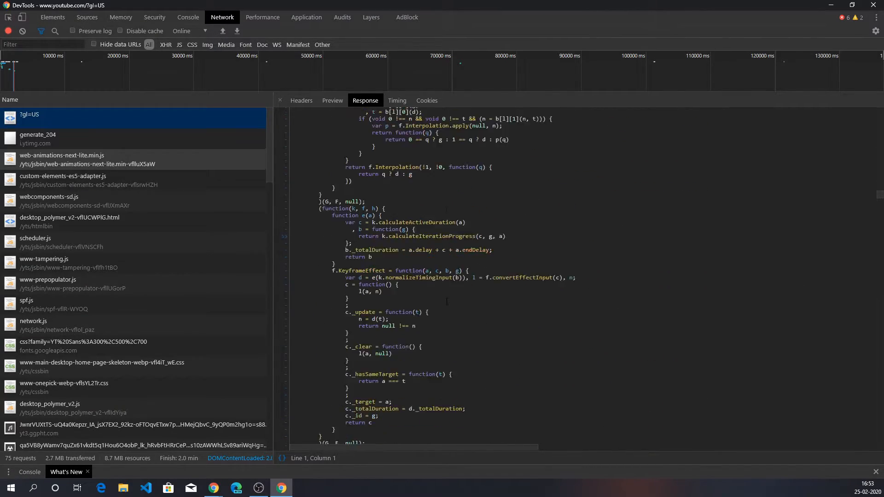
{"action": "scroll", "coordinate": [448, 299], "scroll_direction": "down", "scroll_amount": 7}
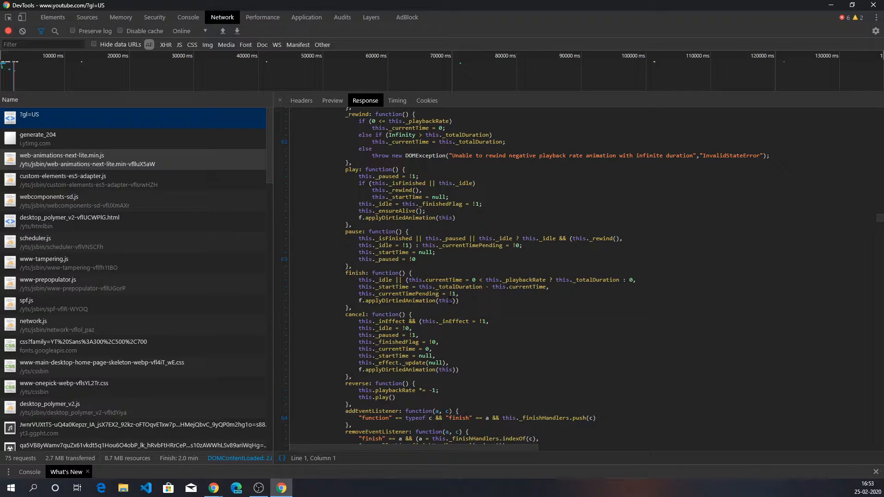
Look at several other requests, including custom-elements-es5-adapter.js and scheduler.js, close the details and return to the first request.
{"action": "left_click", "coordinate": [133, 182]}
{"action": "left_click", "coordinate": [128, 243]}
{"action": "left_click", "coordinate": [120, 350]}
{"action": "left_click", "coordinate": [153, 262]}
{"action": "left_click", "coordinate": [280, 100]}
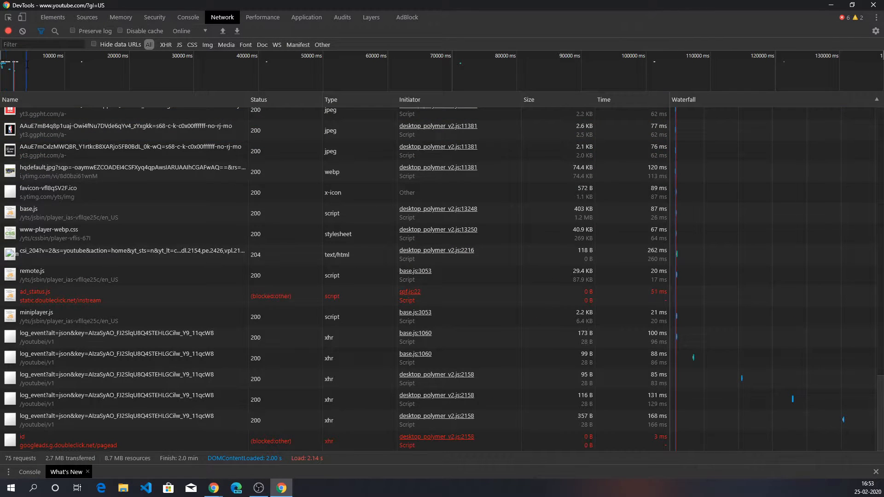
{"action": "scroll", "coordinate": [394, 167], "scroll_direction": "up", "scroll_amount": 10}
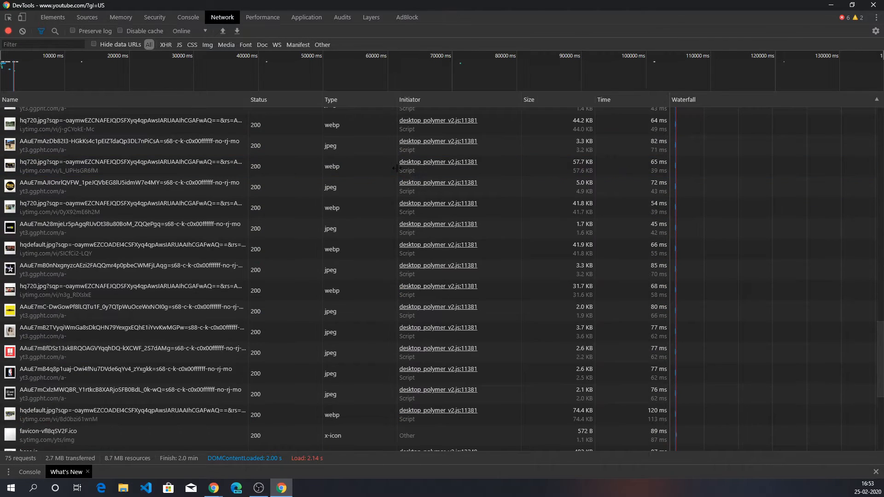
{"action": "scroll", "coordinate": [309, 153], "scroll_direction": "up", "scroll_amount": 10}
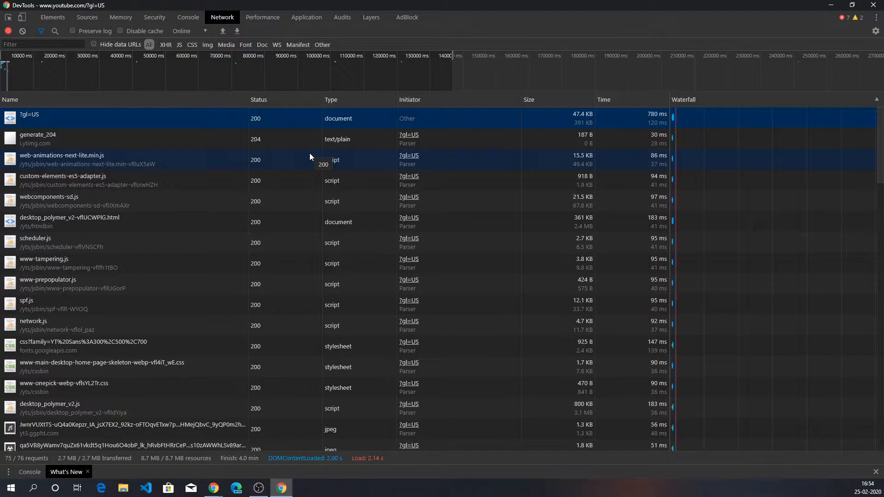
Preview the content of web-animations-next-lite.min.js and close its details.
{"action": "left_click", "coordinate": [310, 153]}
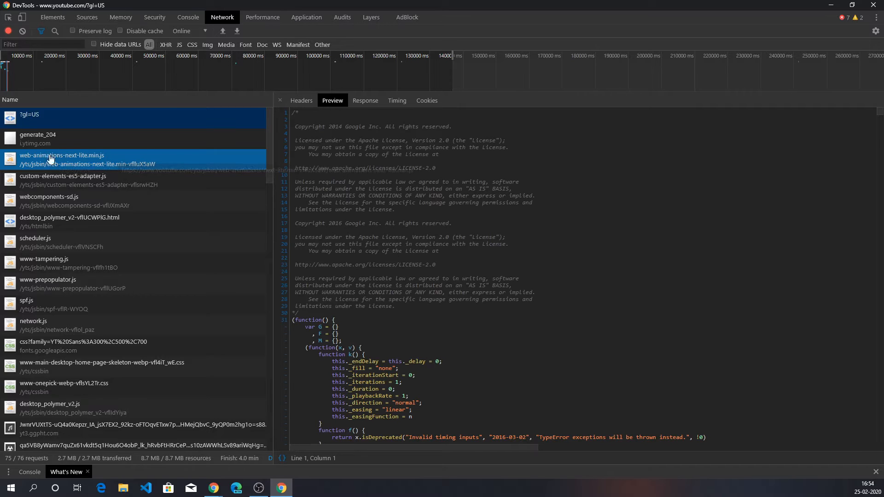
{"action": "left_click", "coordinate": [279, 100]}
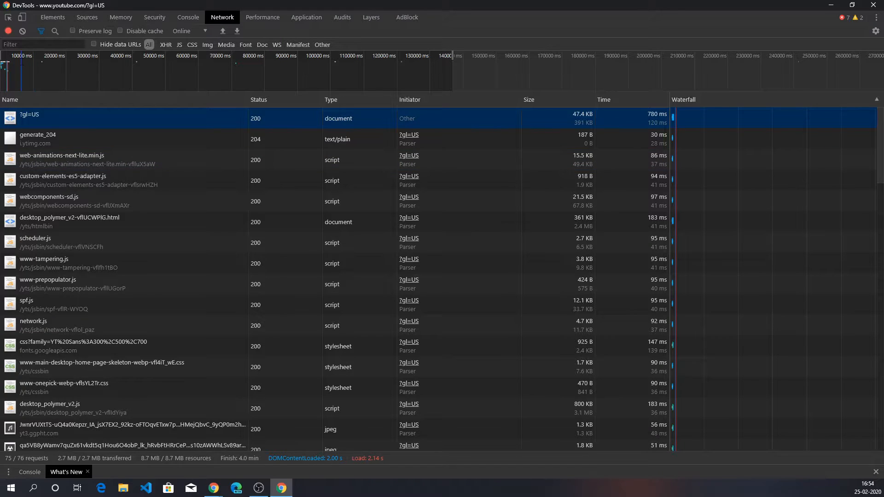
Narrow the network timeline to about the first 5 seconds and show the timing breakdown of the ?gl=US request.
{"action": "scroll", "coordinate": [23, 81], "scroll_direction": "up", "scroll_amount": 2}
{"action": "scroll", "coordinate": [23, 81], "scroll_direction": "down", "scroll_amount": 3}
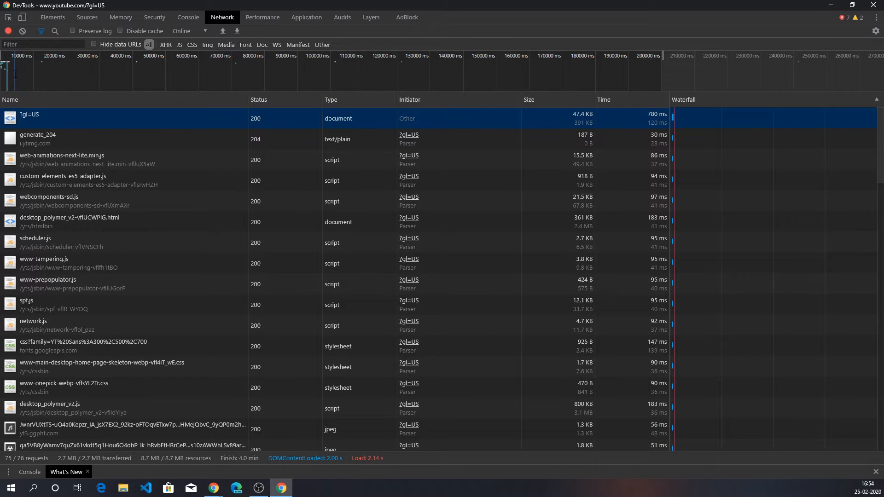
{"action": "scroll", "coordinate": [37, 77], "scroll_direction": "up", "scroll_amount": 5}
{"action": "left_click_drag", "start_coordinate": [1, 72], "coordinate": [18, 56]}
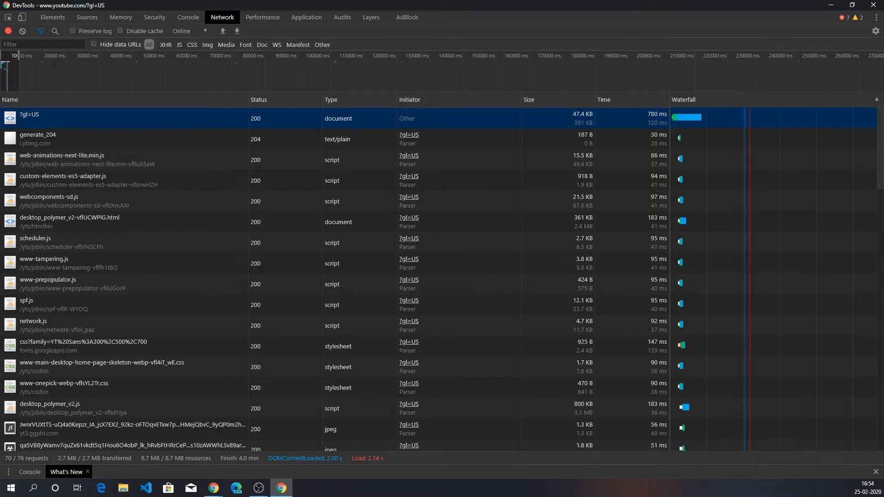
{"action": "mouse_move", "coordinate": [685, 120]}
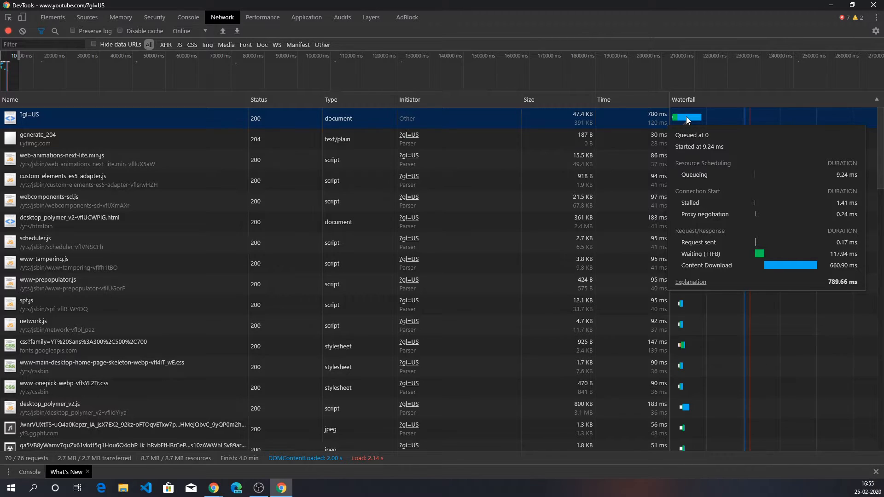
Browse the recorded requests, filter them by the text "remote" and clear the filter again.
{"action": "left_click", "coordinate": [56, 45]}
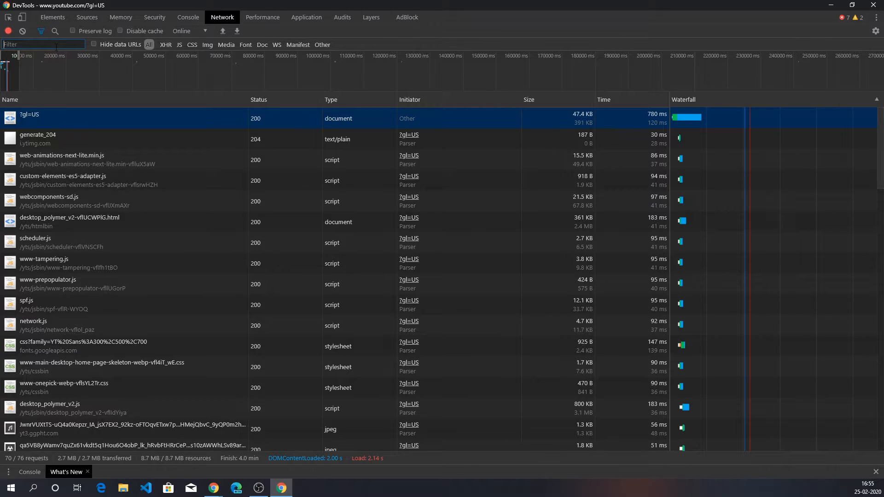
{"action": "scroll", "coordinate": [132, 313], "scroll_direction": "down", "scroll_amount": 15}
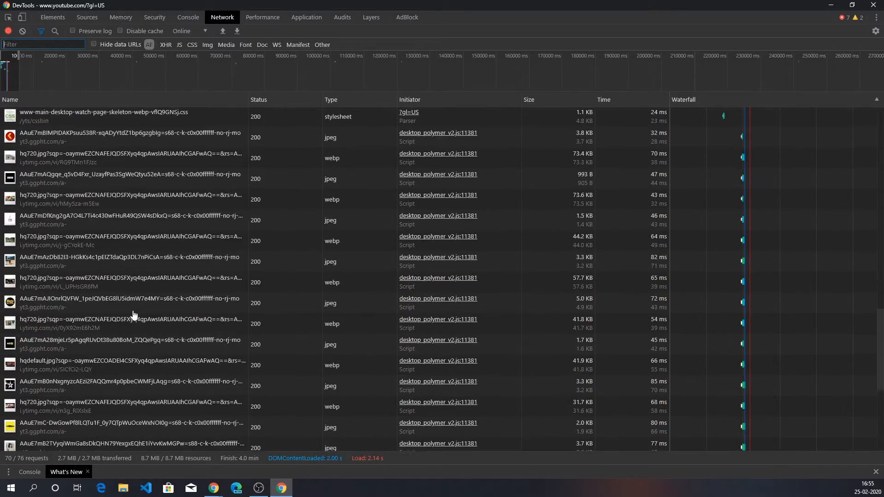
{"action": "scroll", "coordinate": [133, 313], "scroll_direction": "up", "scroll_amount": 5}
{"action": "scroll", "coordinate": [184, 315], "scroll_direction": "down", "scroll_amount": 5}
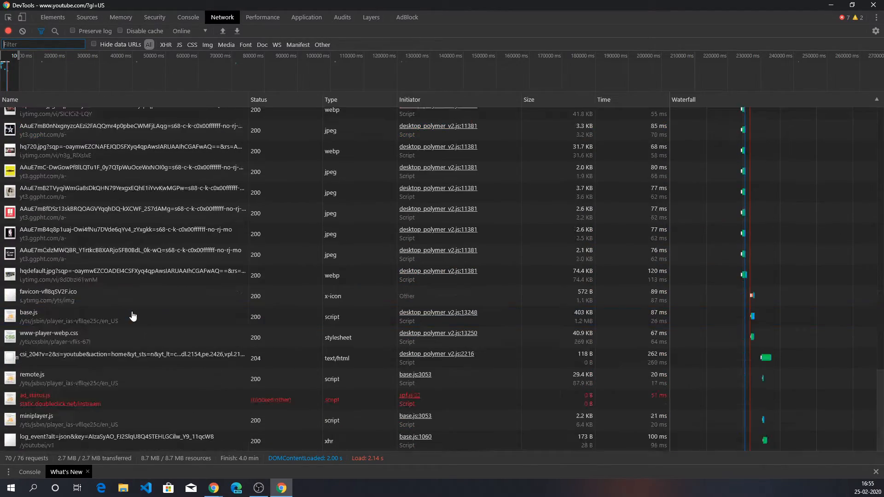
{"action": "scroll", "coordinate": [187, 297], "scroll_direction": "up", "scroll_amount": 5}
{"action": "scroll", "coordinate": [186, 295], "scroll_direction": "up", "scroll_amount": 6}
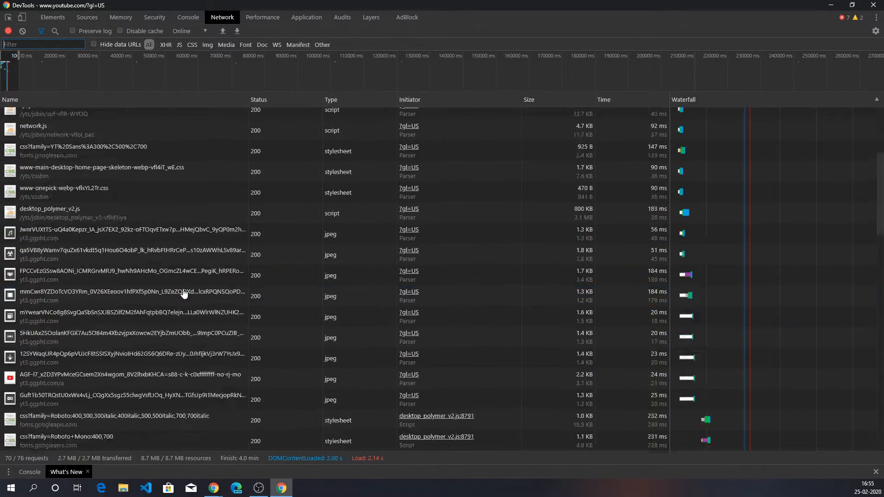
{"action": "scroll", "coordinate": [183, 288], "scroll_direction": "down", "scroll_amount": 8}
{"action": "scroll", "coordinate": [143, 338], "scroll_direction": "down", "scroll_amount": 5}
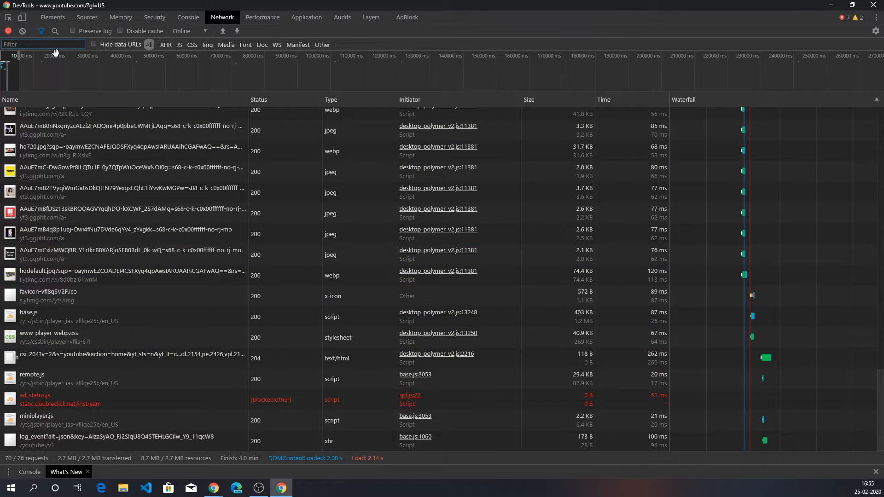
{"action": "type", "text": "rem"}
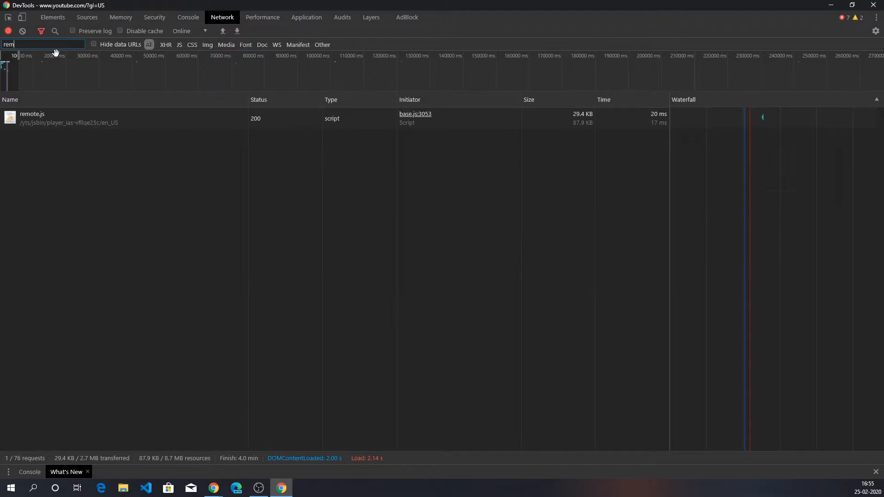
{"action": "type", "text": "ote"}
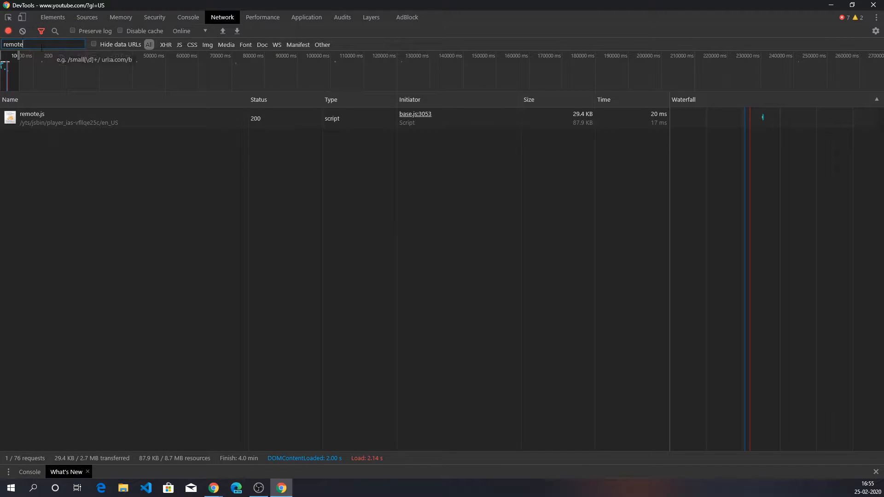
{"action": "key", "text": "ctrl+a"}
{"action": "key", "text": "BackSpace"}
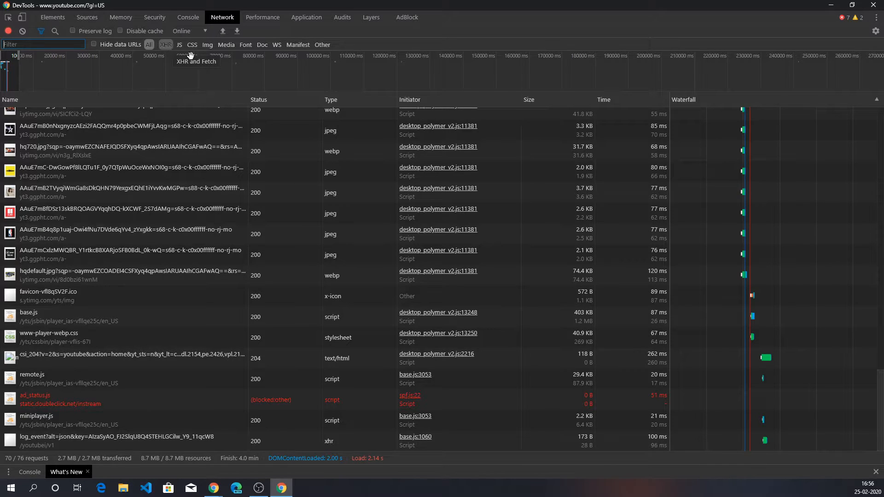
Show only the XHR requests and preview the log_event request.
{"action": "scroll", "coordinate": [376, 226], "scroll_direction": "up", "scroll_amount": 10}
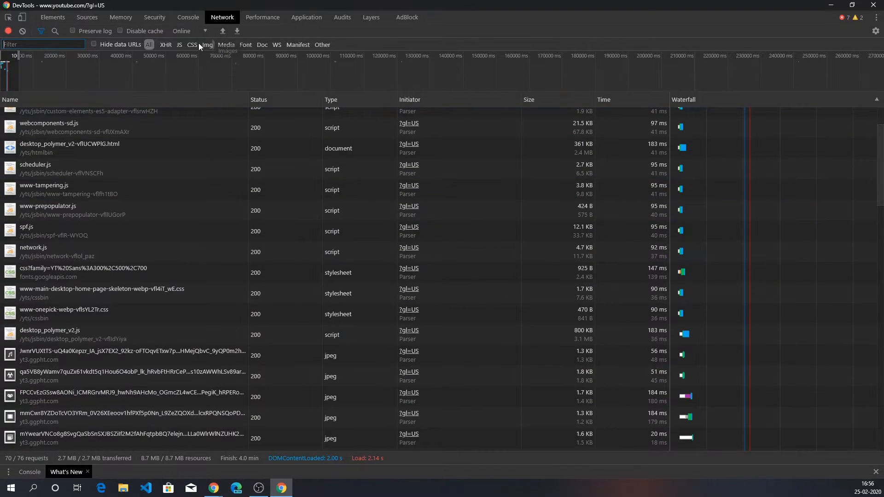
{"action": "left_click", "coordinate": [167, 43]}
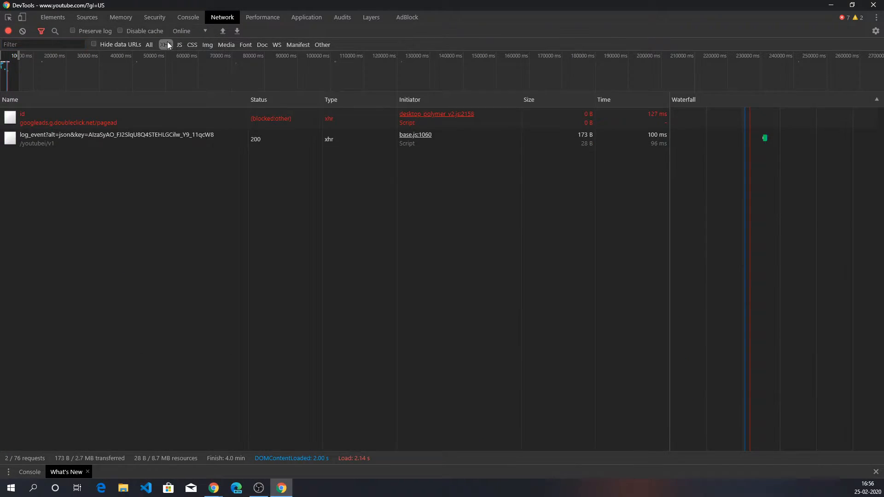
{"action": "left_click", "coordinate": [64, 146]}
{"action": "left_click", "coordinate": [131, 123]}
{"action": "left_click", "coordinate": [132, 148]}
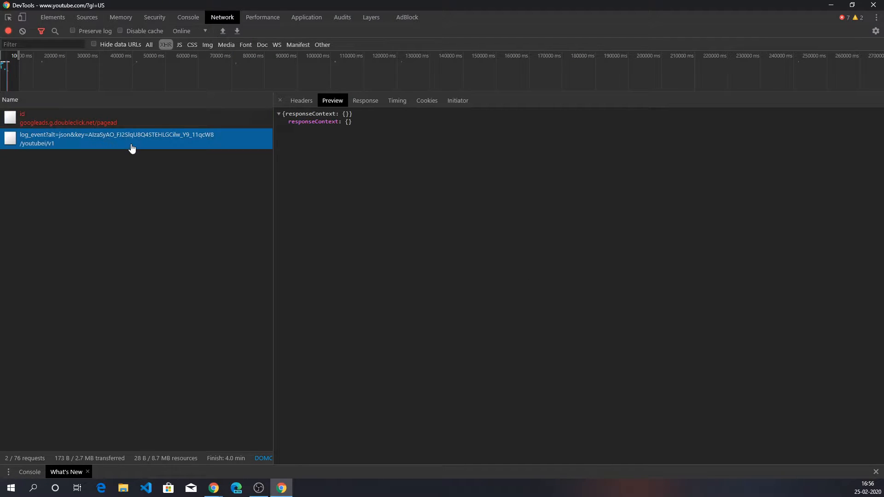
Show only the JS requests and preview several scripts, ending with scheduler.js.
{"action": "left_click", "coordinate": [182, 48]}
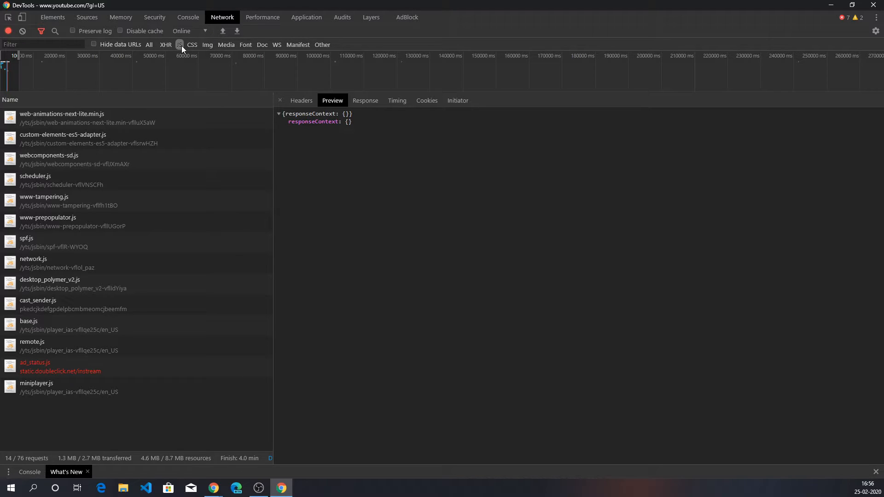
{"action": "left_click", "coordinate": [110, 202]}
{"action": "left_click", "coordinate": [134, 223]}
{"action": "left_click", "coordinate": [131, 163]}
{"action": "left_click", "coordinate": [123, 237]}
{"action": "left_click", "coordinate": [146, 177]}
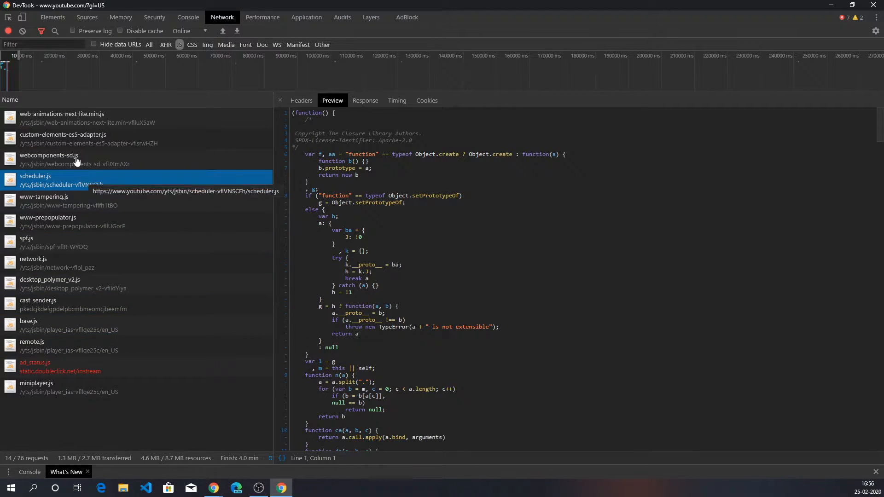
Clear the recorded network requests and open the Performance tool in a smaller window that leaves the YouTube page visible.
{"action": "left_click", "coordinate": [22, 31]}
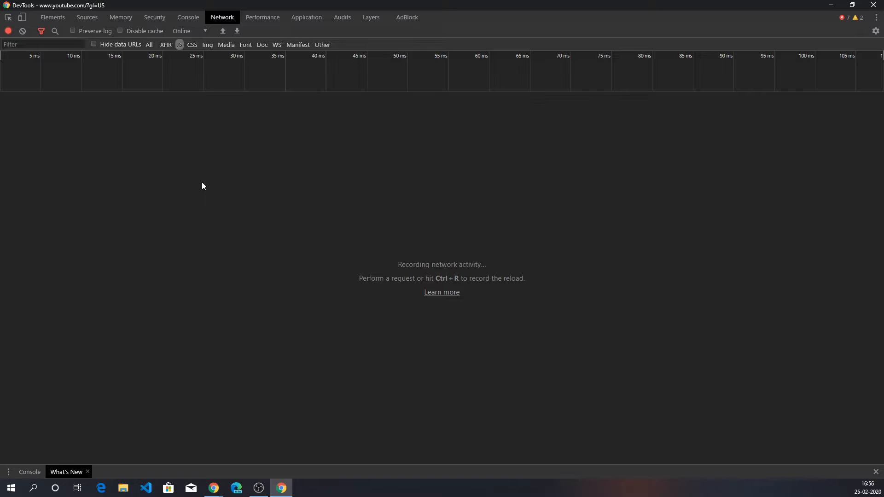
{"action": "left_click", "coordinate": [262, 18]}
{"action": "left_click_drag", "start_coordinate": [307, 4], "coordinate": [327, 2]}
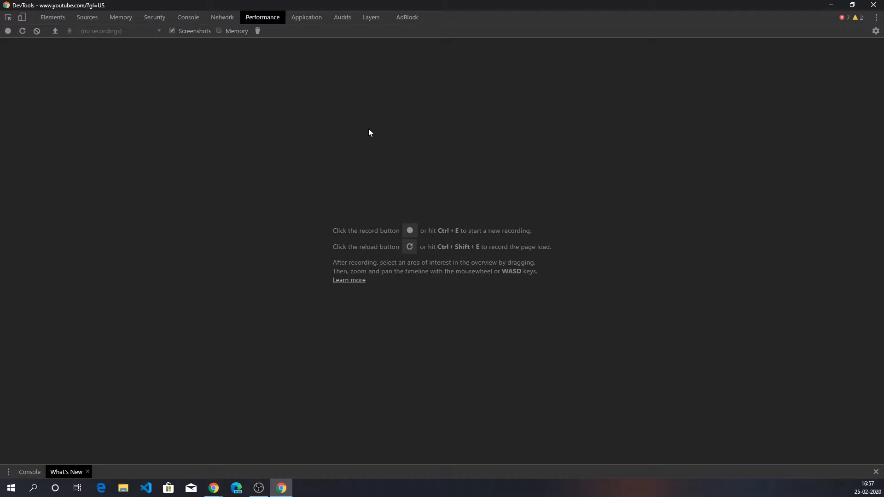
{"action": "left_click_drag", "start_coordinate": [244, 4], "coordinate": [269, 224]}
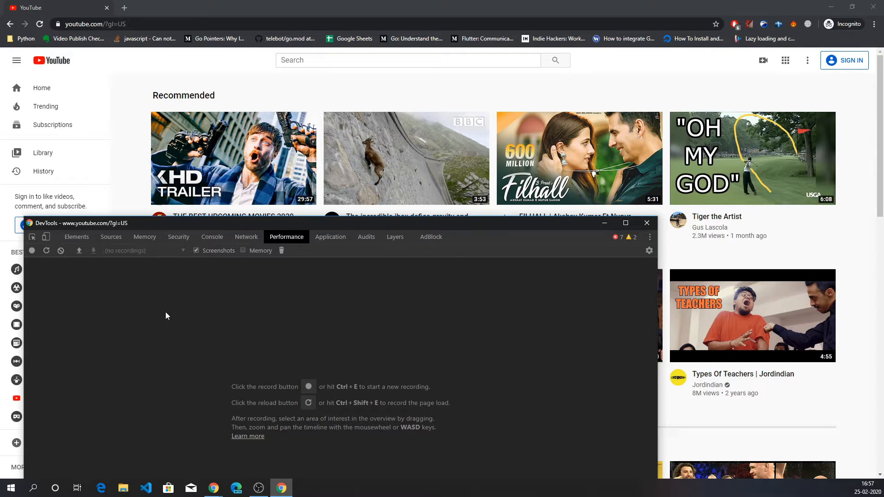
Record a performance profile while opening the YouTube video "THE BEST UPCOMING MOVIES 2020" and stop the recording.
{"action": "left_click", "coordinate": [31, 251]}
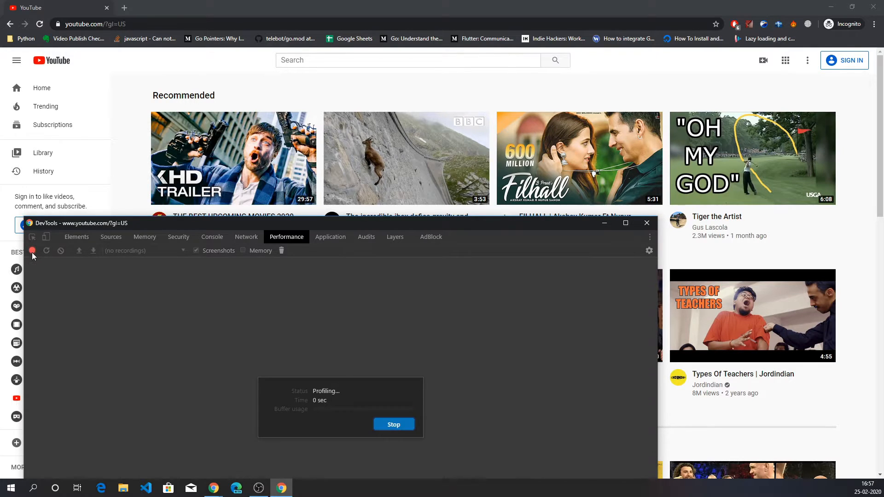
{"action": "left_click", "coordinate": [249, 160]}
{"action": "left_click", "coordinate": [249, 160]}
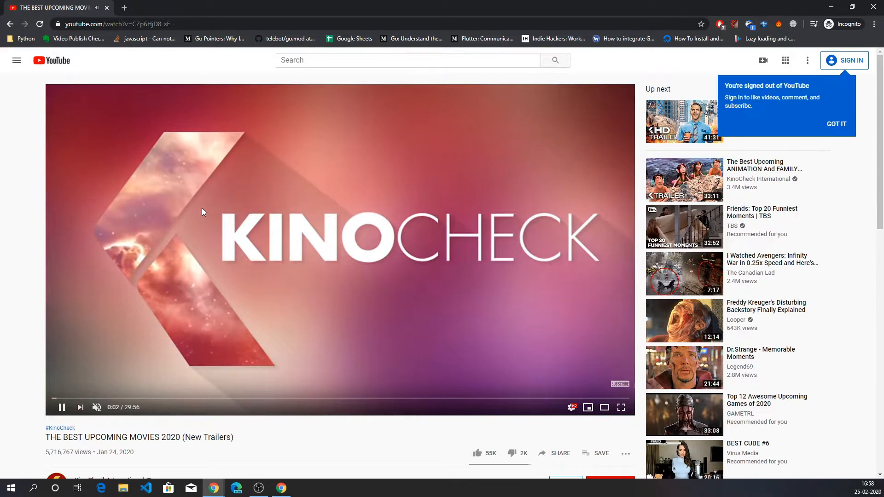
{"action": "key", "text": "alt+Tab"}
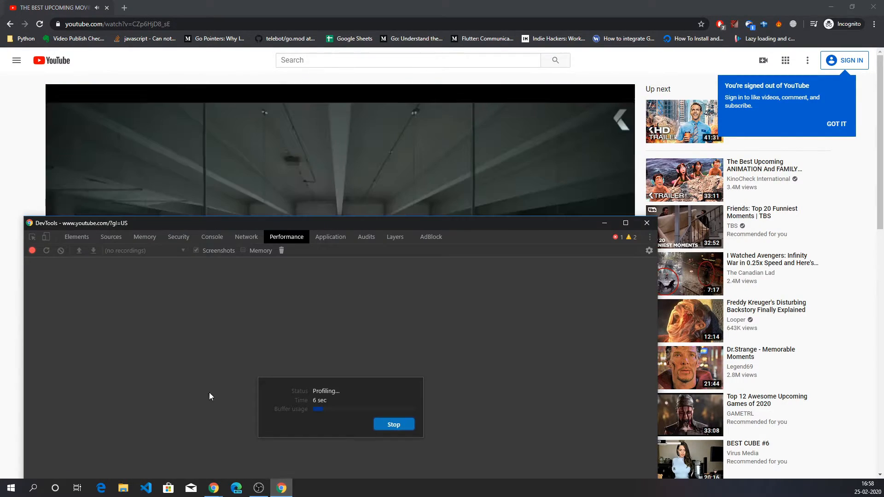
{"action": "left_click", "coordinate": [33, 251]}
Pause the video, maximize the DevTools window and show the full timeline of the performance recording.
{"action": "left_click", "coordinate": [269, 147]}
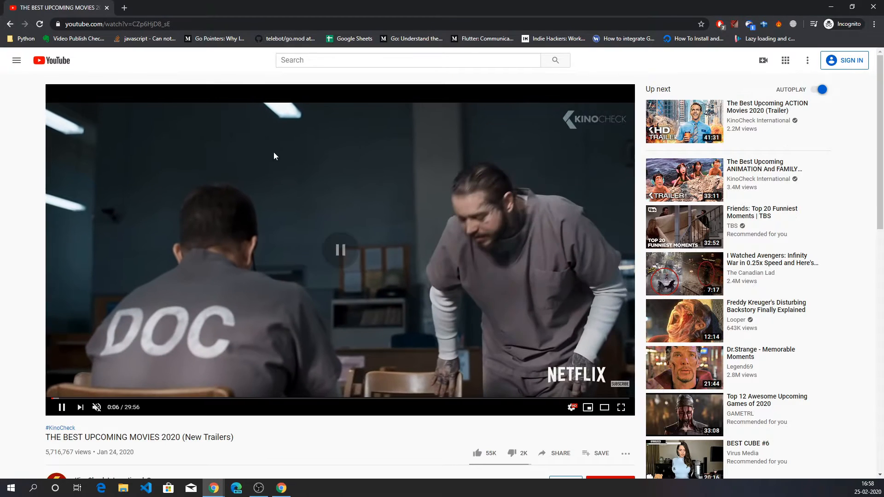
{"action": "key", "text": "alt+Tab"}
{"action": "left_click_drag", "start_coordinate": [267, 220], "coordinate": [269, 1]}
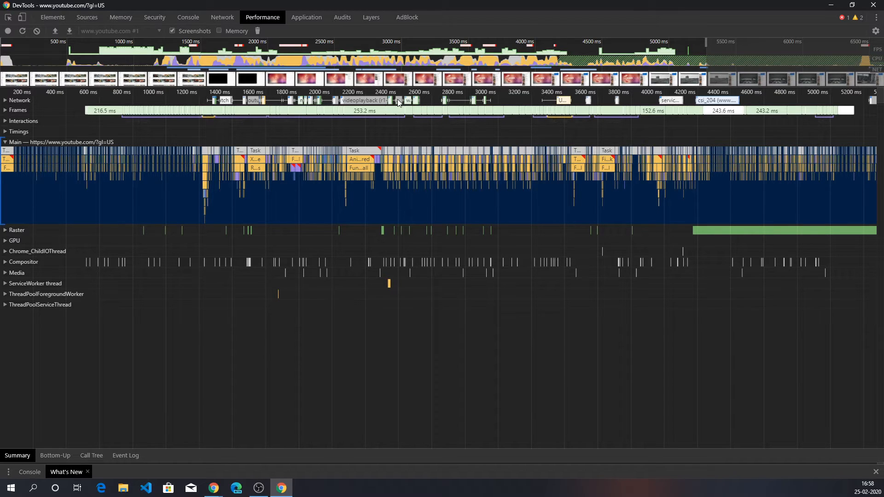
{"action": "scroll", "coordinate": [286, 175], "scroll_direction": "down", "scroll_amount": 3}
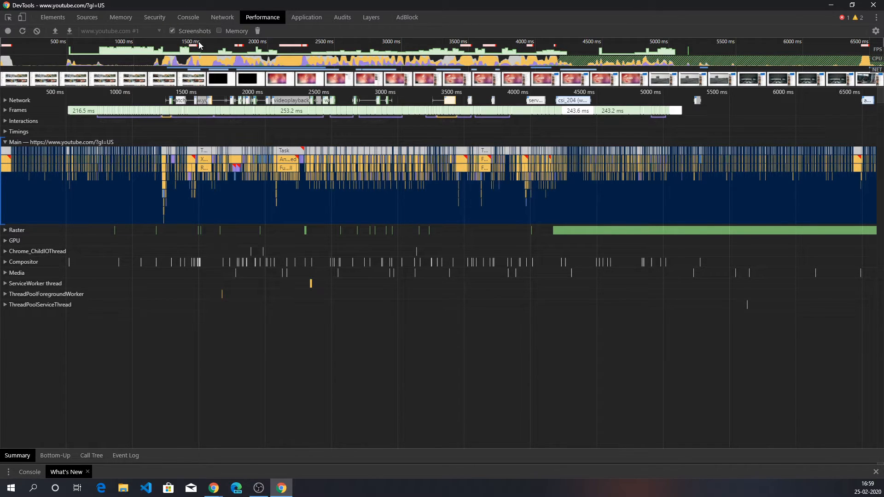
{"action": "key", "text": "ctrl+plus"}
{"action": "key", "text": "ctrl+plus"}
{"action": "key", "text": "ctrl+plus"}
{"action": "key", "text": "ctrl+plus"}
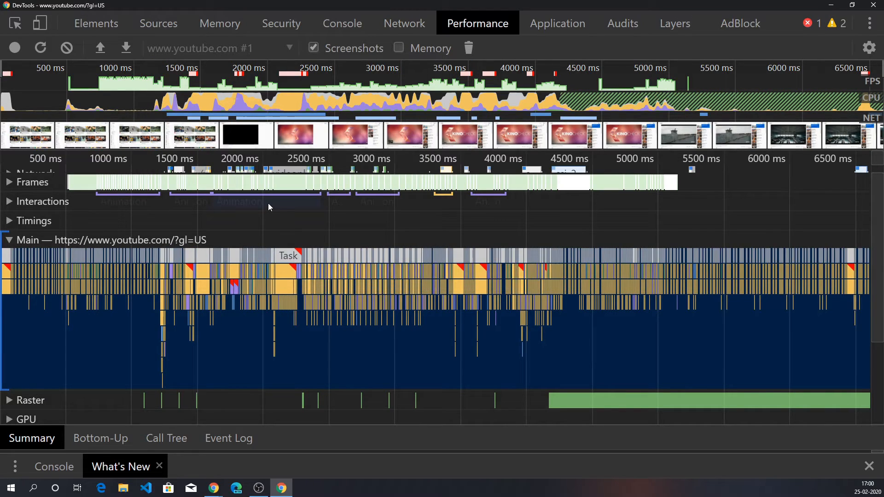
{"action": "key", "text": "ctrl+minus"}
{"action": "key", "text": "ctrl+minus"}
{"action": "key", "text": "ctrl+minus"}
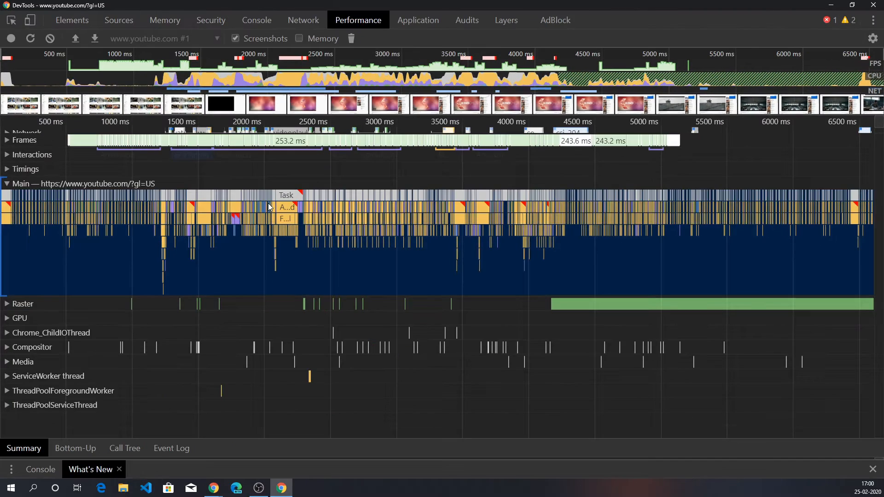
{"action": "key", "text": "ctrl+minus"}
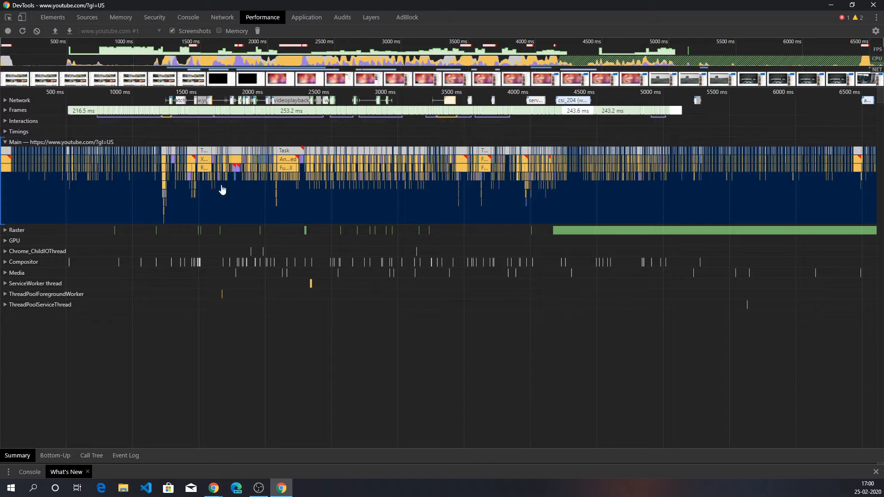
Narrow the performance timeline to the range from about 1200 ms to 1720 ms.
{"action": "left_click_drag", "start_coordinate": [202, 61], "coordinate": [206, 61]}
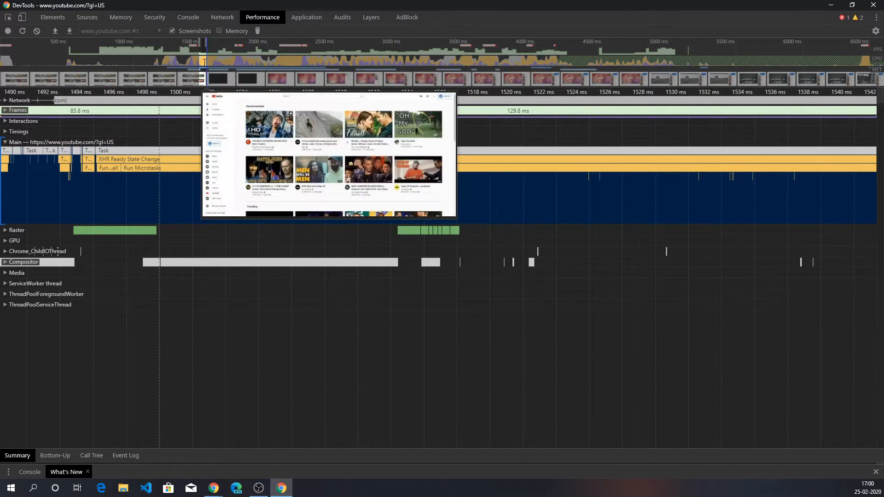
{"action": "left_click_drag", "start_coordinate": [206, 42], "coordinate": [230, 42]}
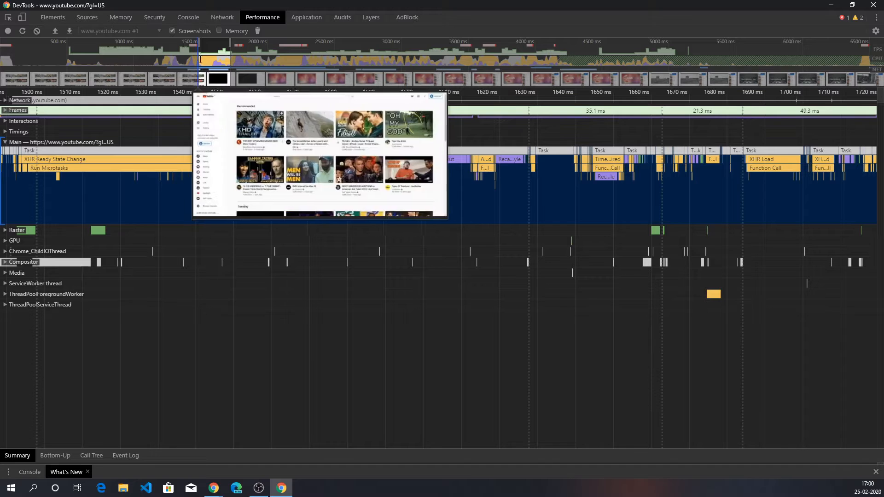
{"action": "left_click_drag", "start_coordinate": [200, 45], "coordinate": [153, 44]}
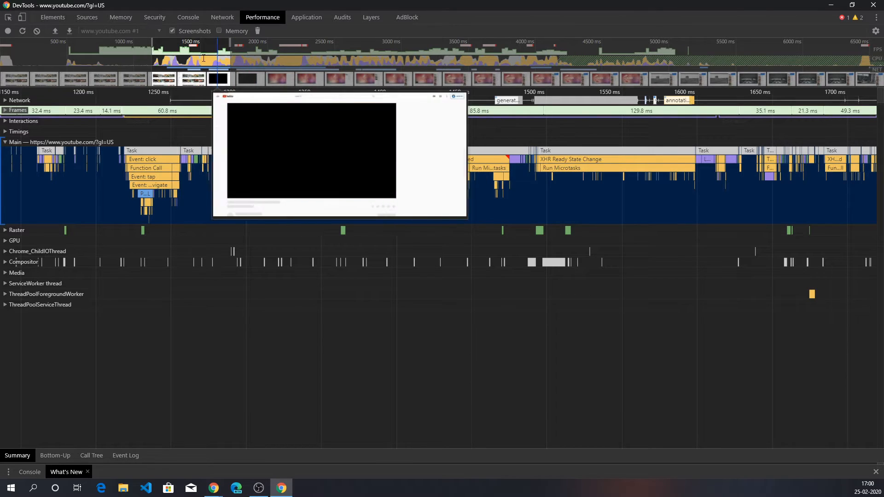
{"action": "left_click_drag", "start_coordinate": [152, 43], "coordinate": [159, 41]}
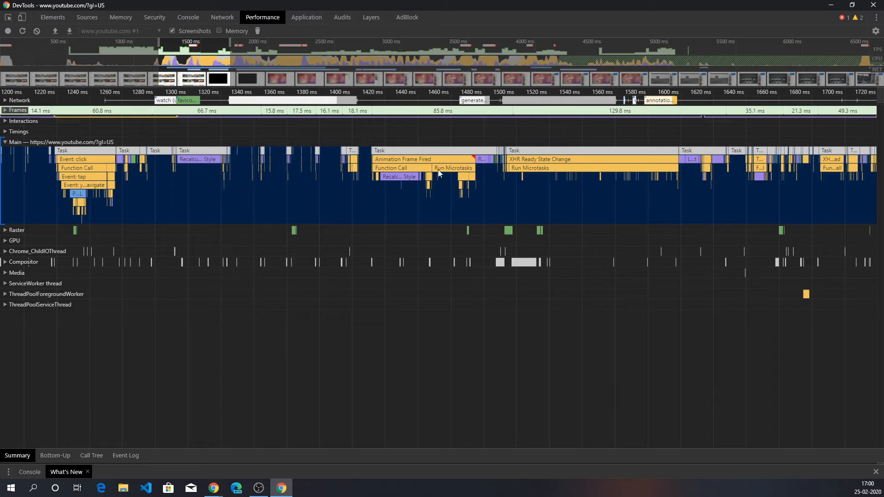
Examine the "Event: click" task in the main thread up close and enlarge the details area to read its summary.
{"action": "mouse_move", "coordinate": [88, 160]}
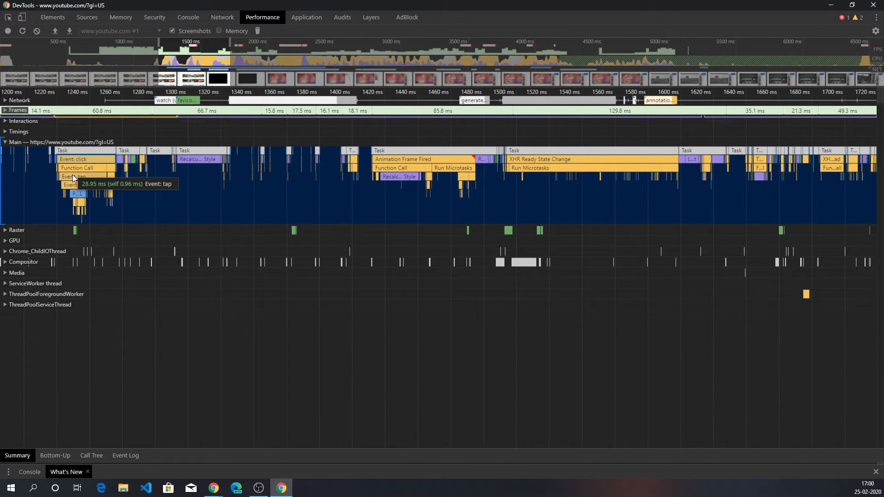
{"action": "scroll", "coordinate": [77, 162], "scroll_direction": "up", "scroll_amount": 4}
{"action": "scroll", "coordinate": [77, 161], "scroll_direction": "up", "scroll_amount": 2}
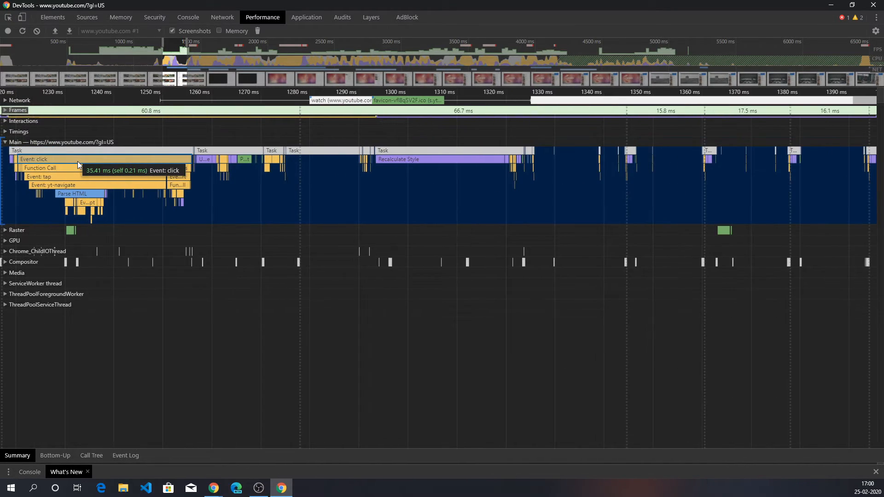
{"action": "left_click_drag", "start_coordinate": [125, 211], "coordinate": [239, 206]}
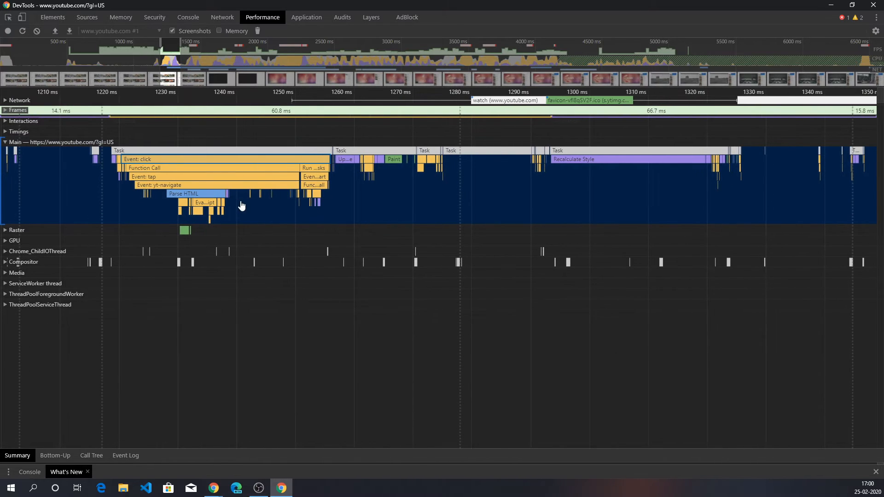
{"action": "scroll", "coordinate": [158, 199], "scroll_direction": "up", "scroll_amount": 3}
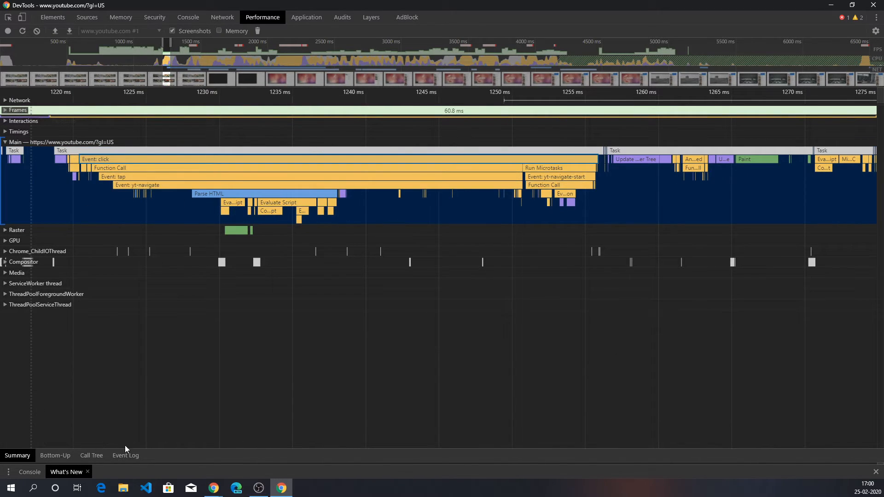
{"action": "left_click_drag", "start_coordinate": [168, 451], "coordinate": [190, 295]}
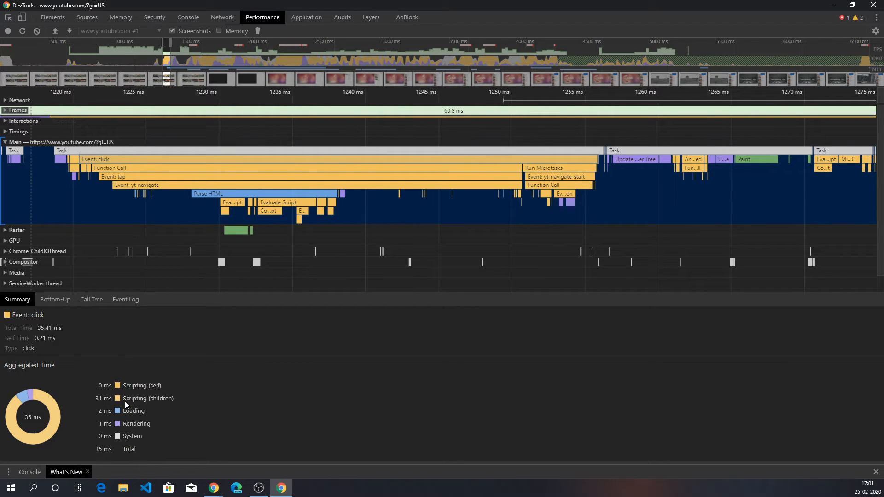
{"action": "mouse_move", "coordinate": [110, 160]}
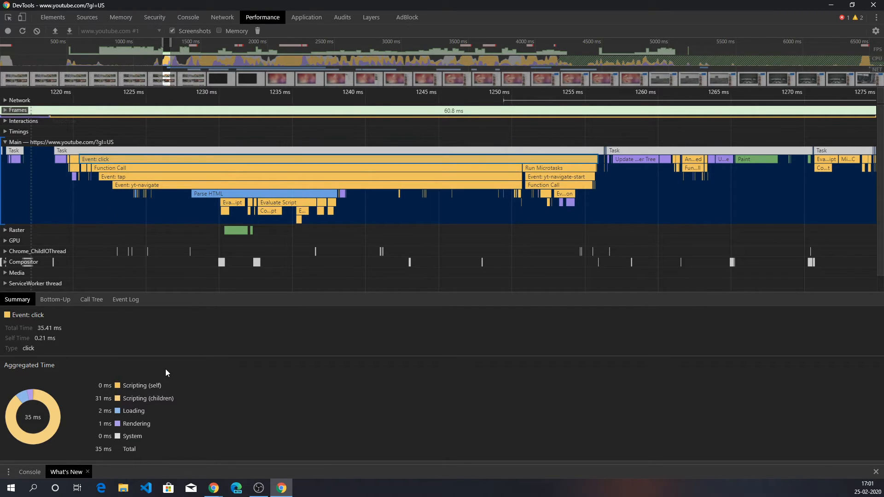
Open the source of the Function Call under "Event: click" and pretty-print desktop_polymer_v2.js at the _handleNative function.
{"action": "left_click", "coordinate": [143, 168]}
{"action": "left_click", "coordinate": [324, 346]}
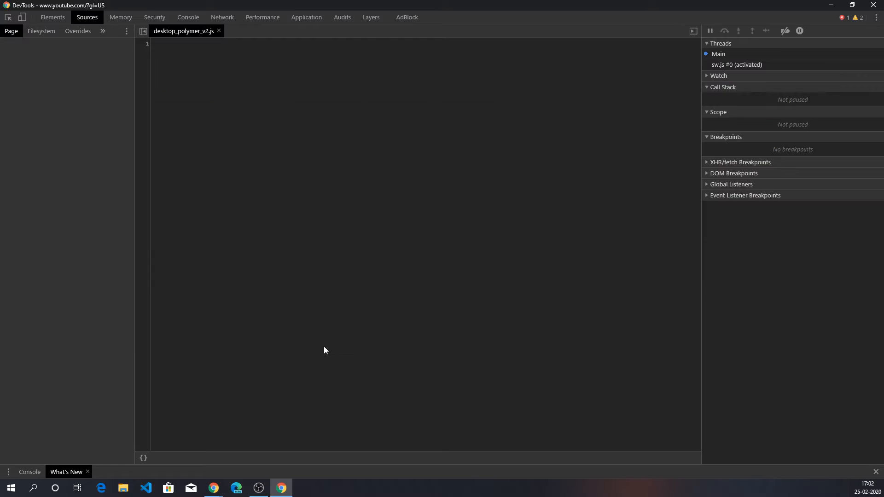
{"action": "left_click", "coordinate": [141, 459]}
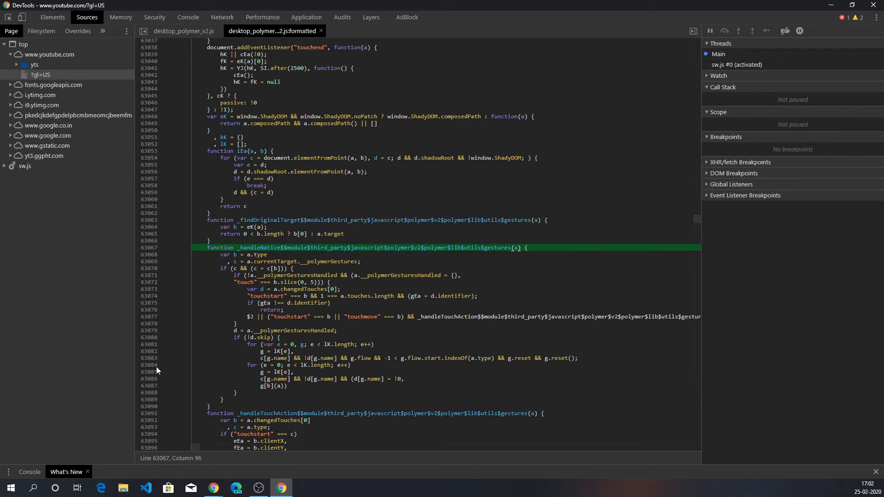
{"action": "left_click", "coordinate": [541, 245]}
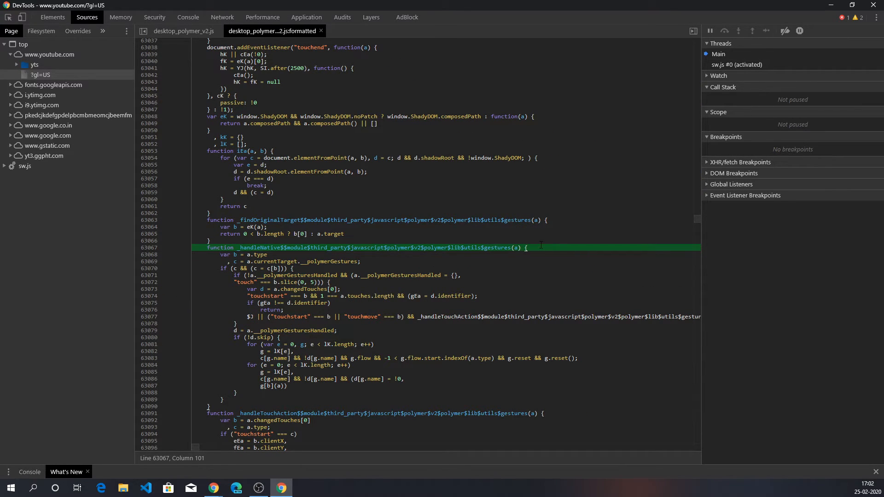
Set a breakpoint on line 63068, trigger it by opening the video "NEW UPCOMING MOVIE TRAILERS 2020 (Weekly #49)" on YouTube, and pretty-print the paused script.
{"action": "left_click", "coordinate": [153, 255]}
{"action": "left_click", "coordinate": [831, 4]}
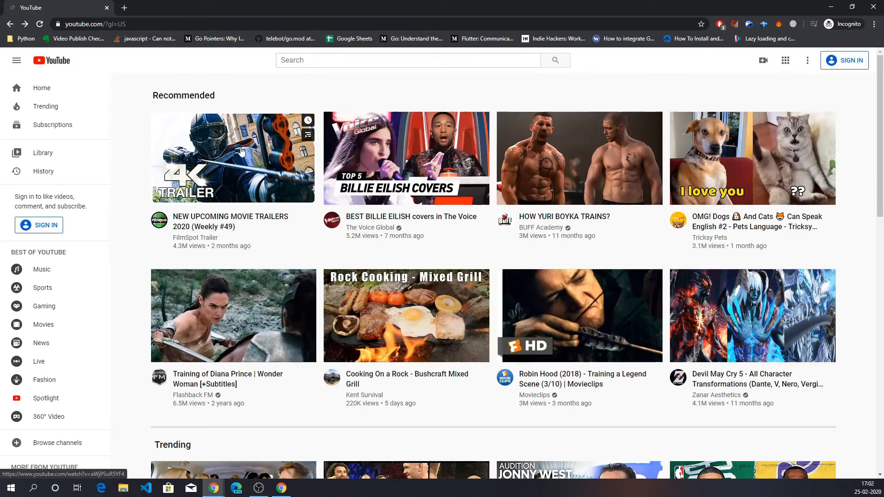
{"action": "left_click", "coordinate": [241, 152]}
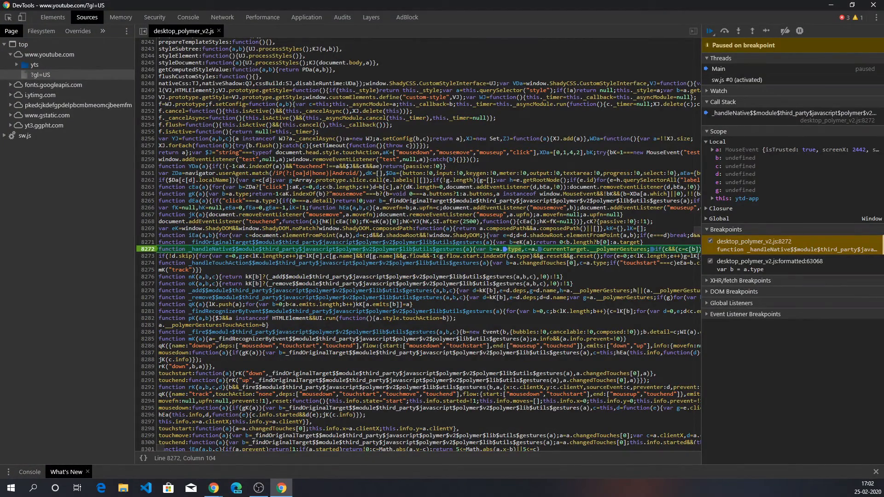
{"action": "left_click", "coordinate": [143, 458]}
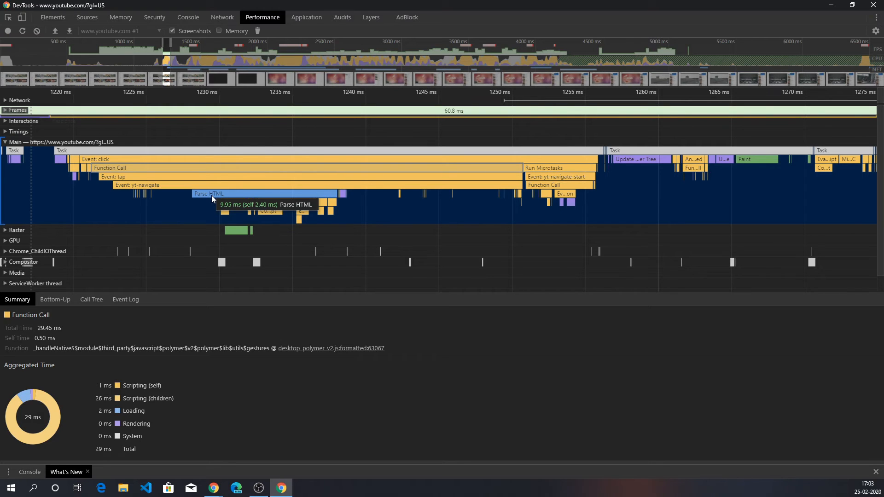
Examine the summaries of the click event and its nested Function Call, tap and yt-navigate events in the main thread.
{"action": "scroll", "coordinate": [336, 200], "scroll_direction": "down", "scroll_amount": 3}
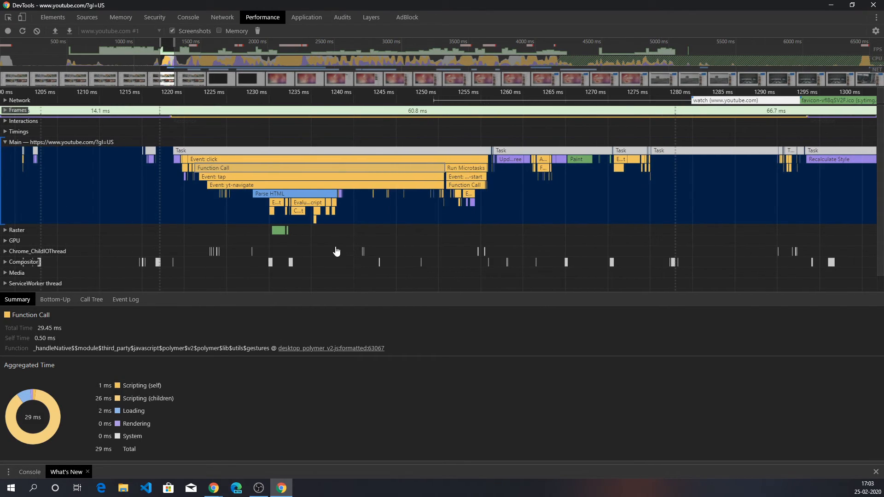
{"action": "left_click", "coordinate": [209, 160]}
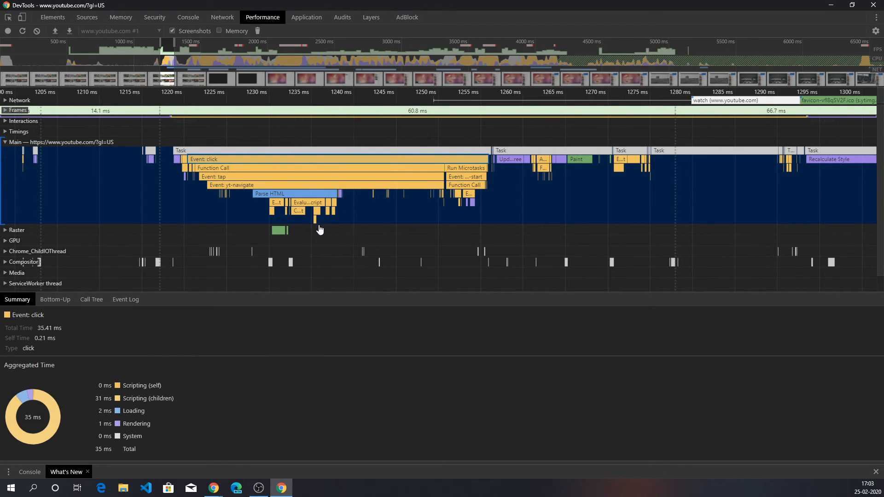
{"action": "left_click", "coordinate": [231, 168]}
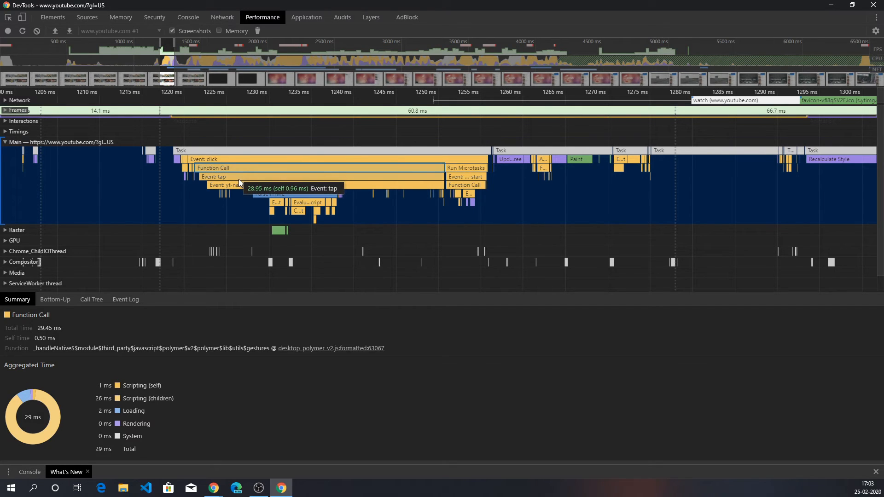
{"action": "left_click", "coordinate": [239, 179]}
{"action": "left_click", "coordinate": [242, 185]}
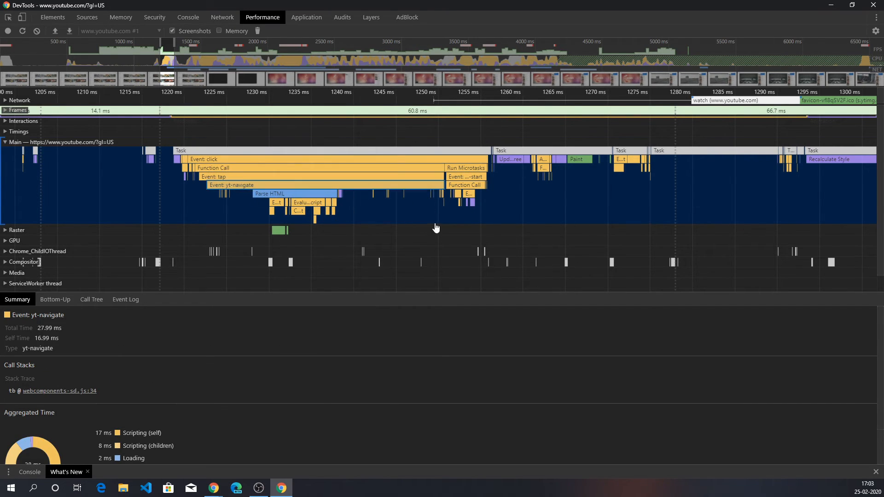
{"action": "left_click", "coordinate": [428, 160]}
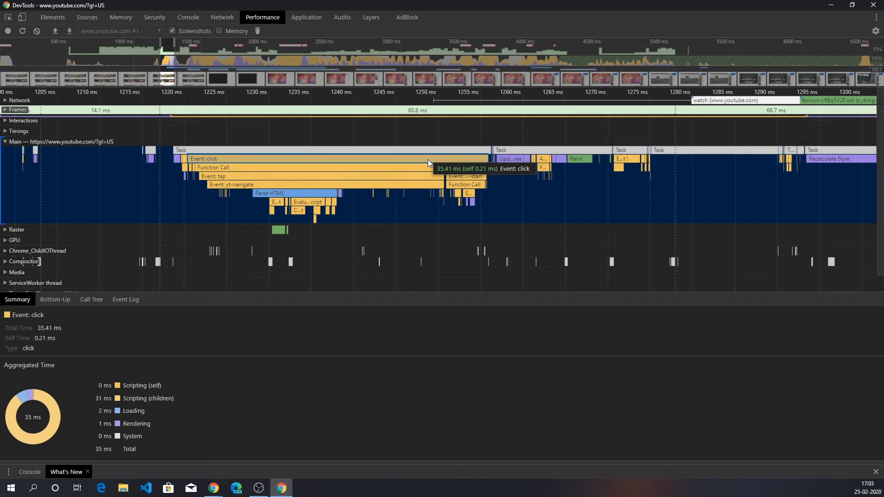